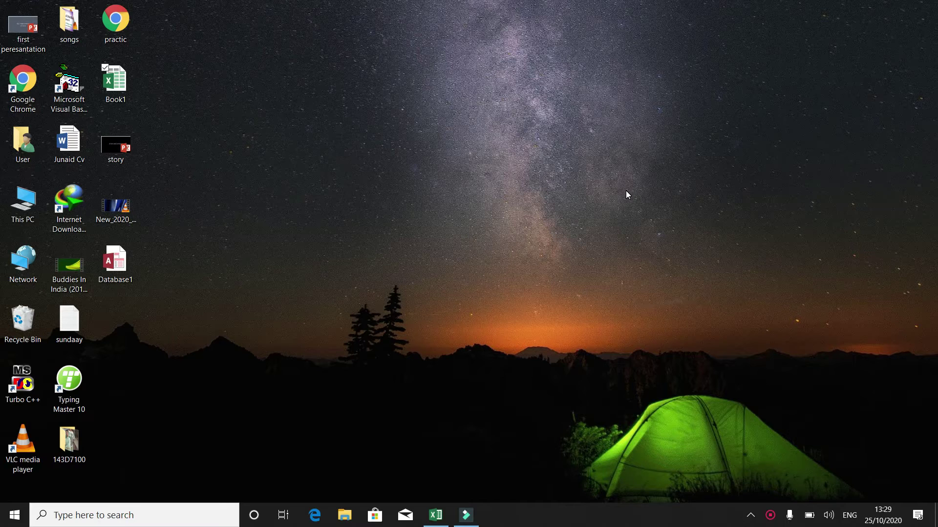
Launch Excel with a blank workbook, maximize its window and show the insertion commands
key(super+r)
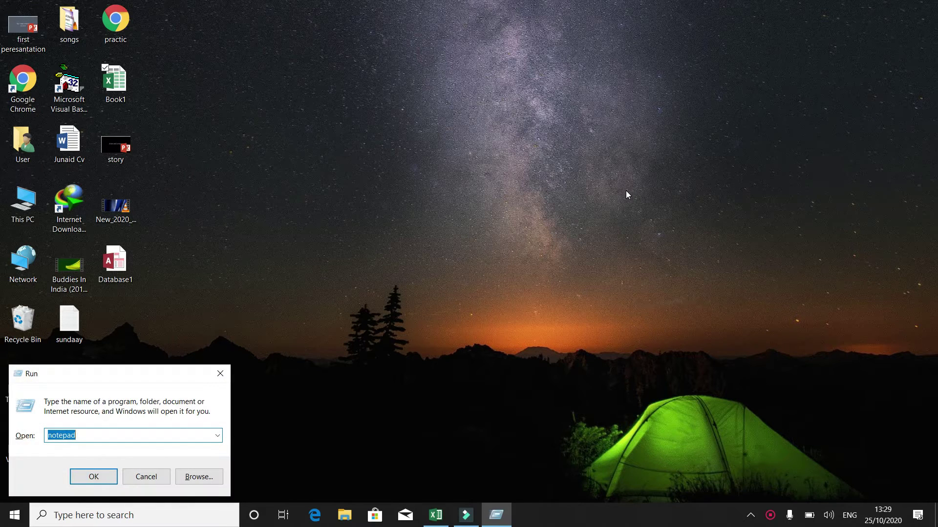
key(BackSpace)
text(e)
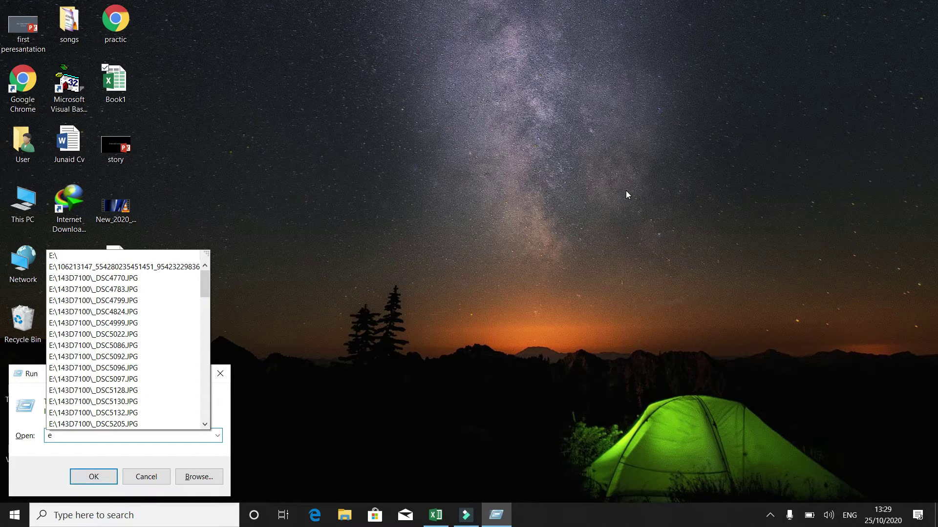
text(c)
key(BackSpace)
text(x)
key(Down)
key(Return)
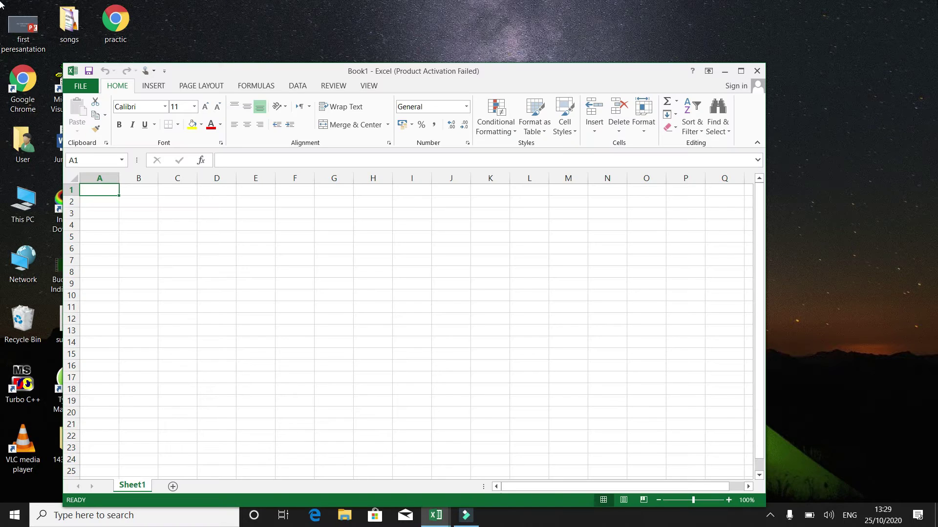
click(741, 71)
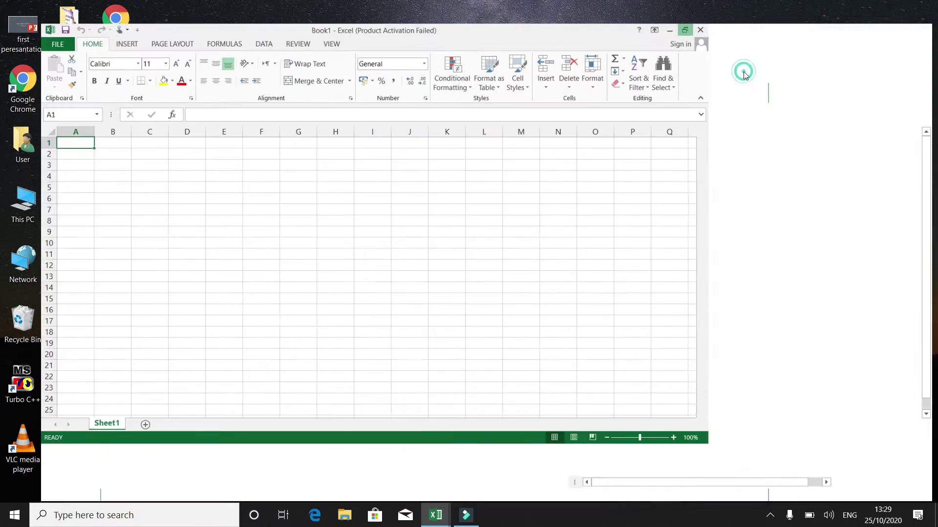
click(95, 21)
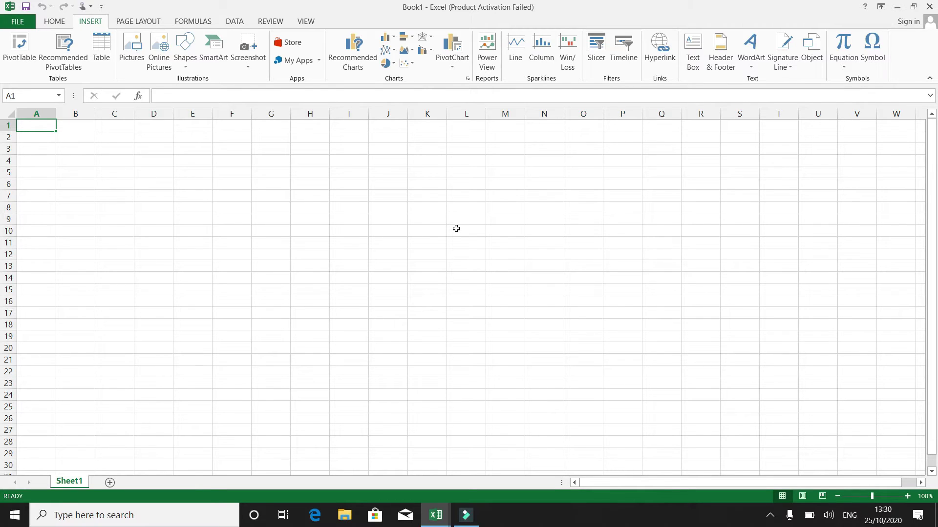
Enter the column headers Name in A1 and Sells in B1
text(Name)
key(Tab)
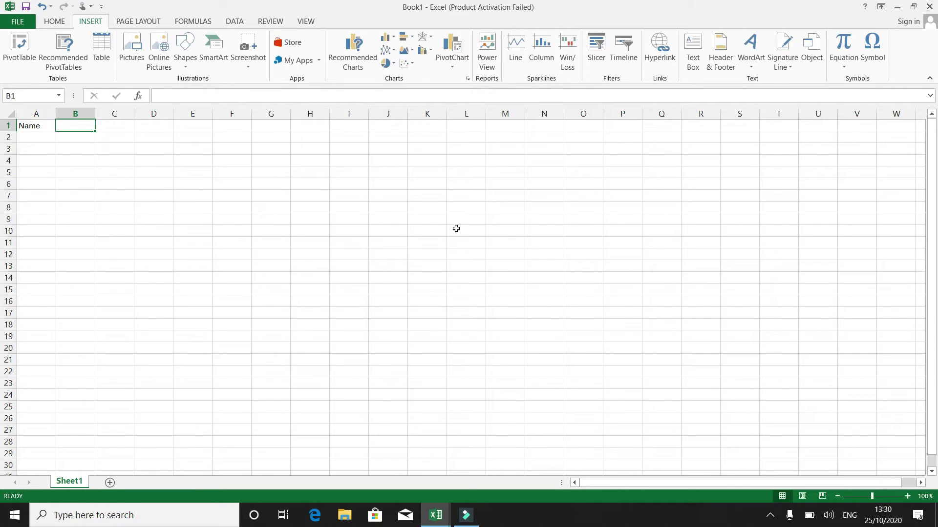
text(Sell)
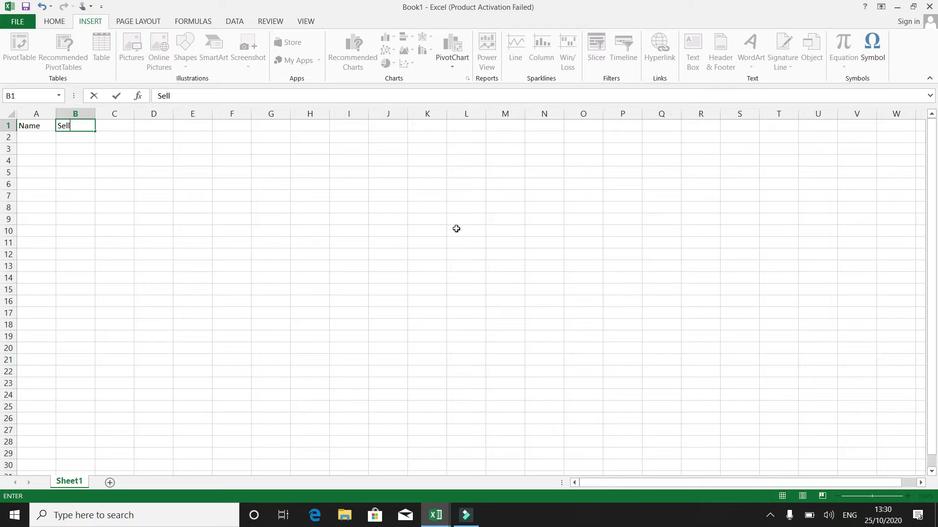
text(s)
key(Return)
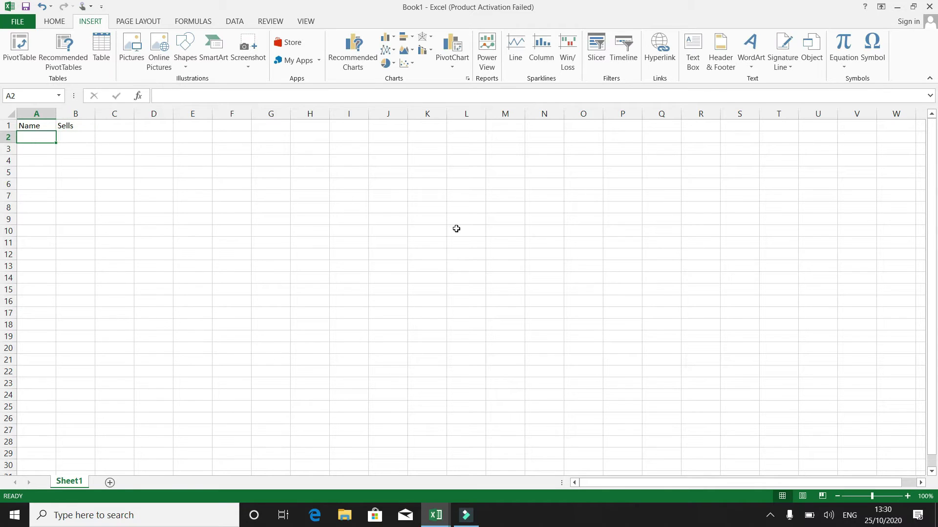
Fill A2:A4 under the Name header with three salespeople's first names
text(Ali)
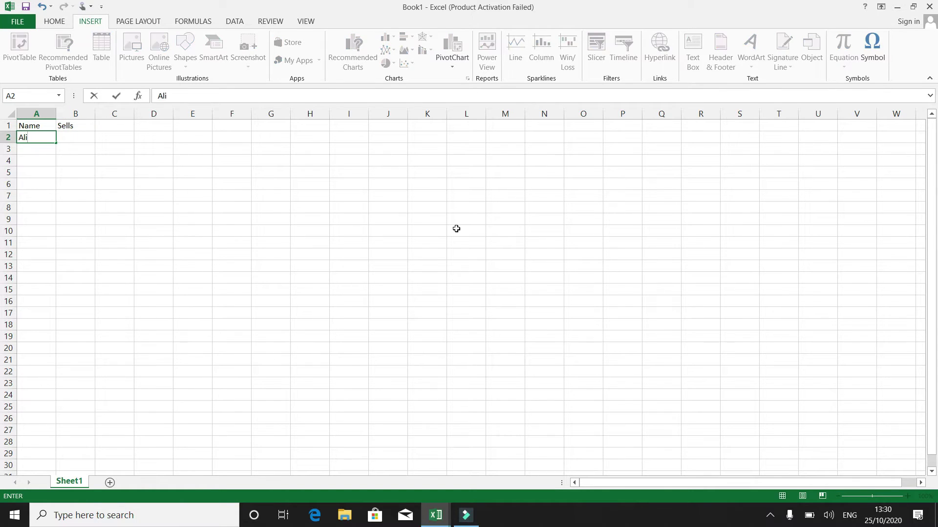
key(Return)
text(Ahmed)
key(Return)
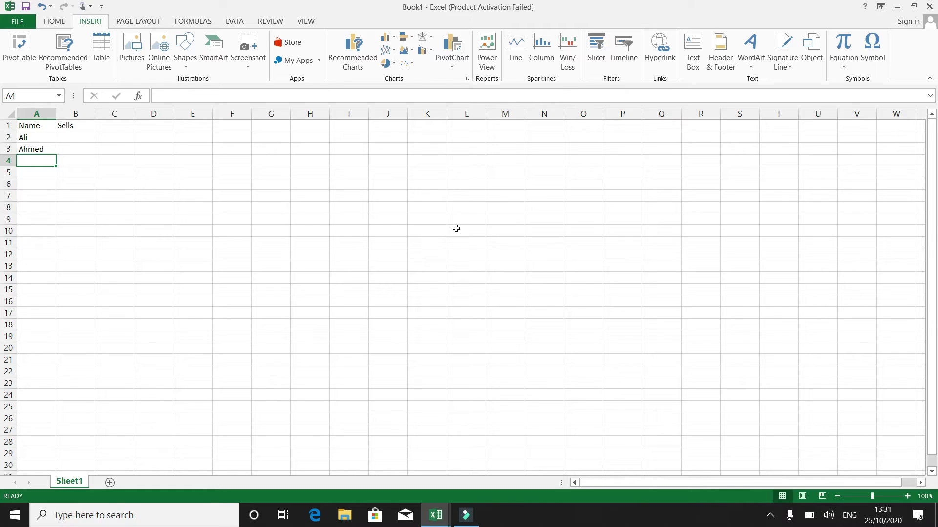
text(Asghgar)
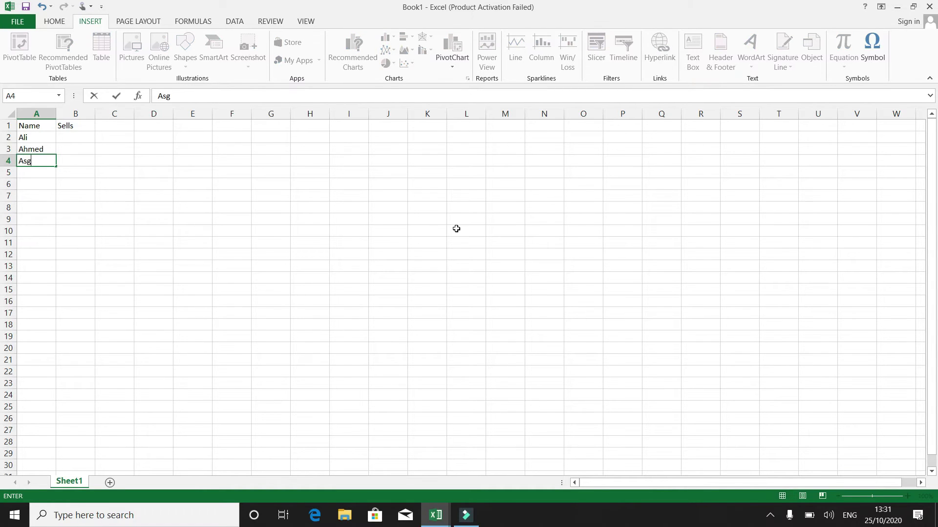
key(BackSpace)
key(BackSpace)
key(BackSpace)
text(ar)
key(Tab)
Enter the values 20, 30 and 40 in B2:B4 under the Sells header
key(Up)
key(Up)
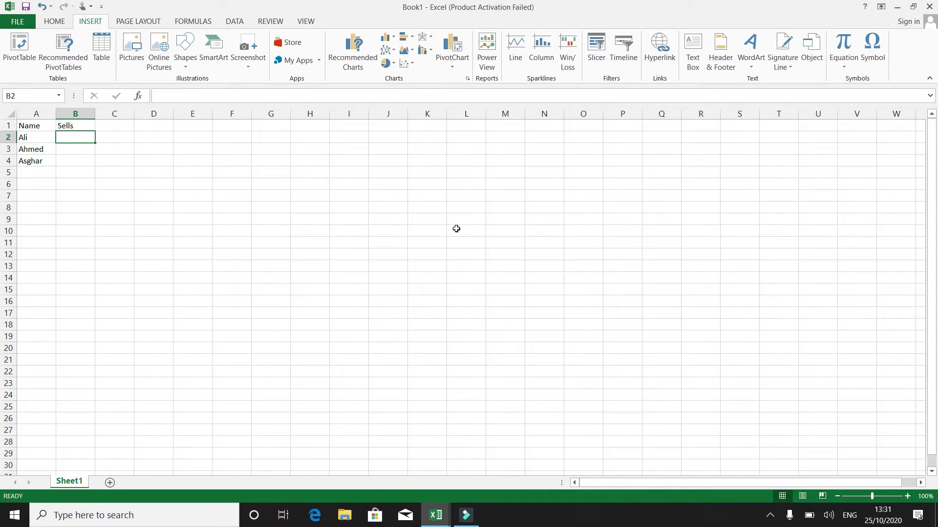
text(20)
key(Return)
text(3040)
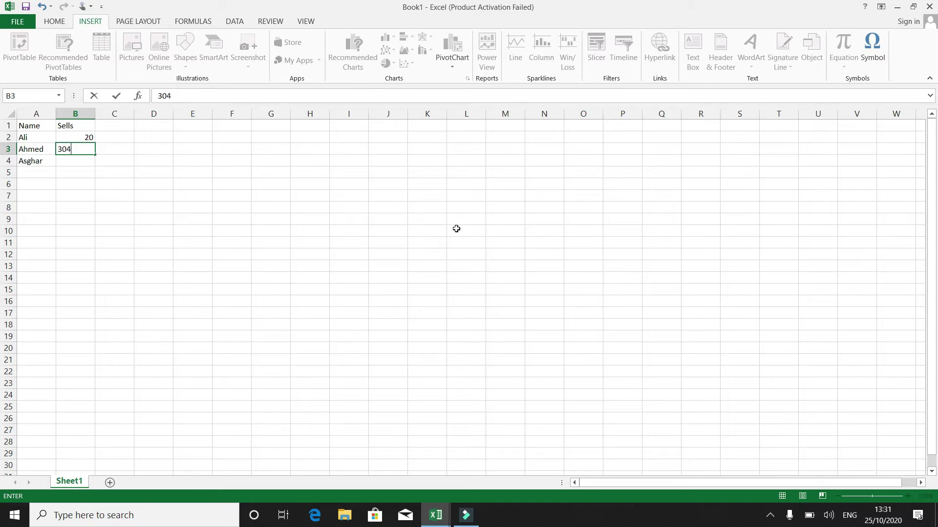
key(BackSpace)
key(BackSpace)
key(Return)
text(40)
key(Return)
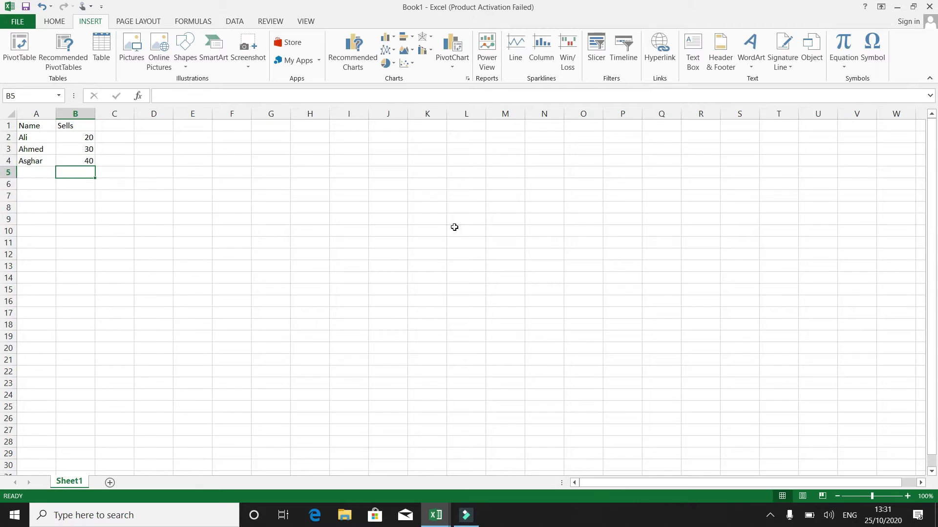
Format the header cells A1:B1 with a dark blue fill and bold white text
click(46, 126)
key(shift+Right)
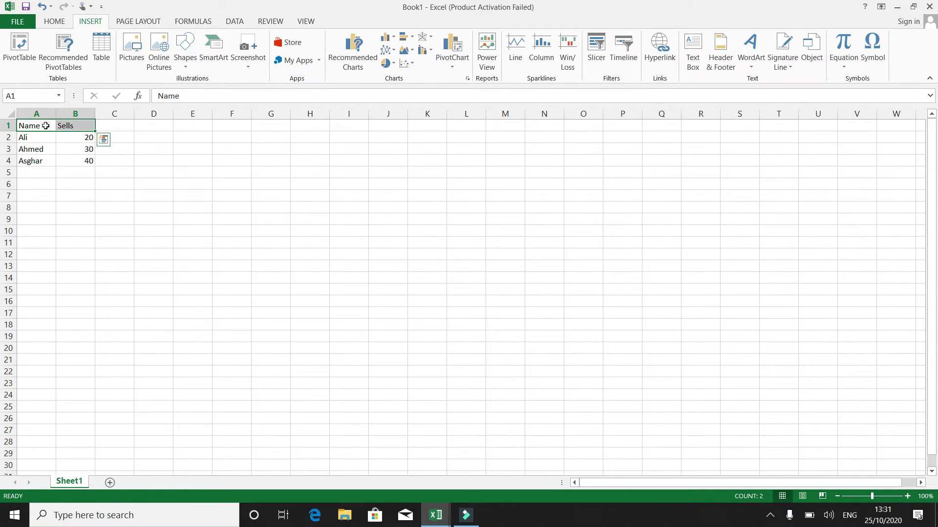
click(61, 23)
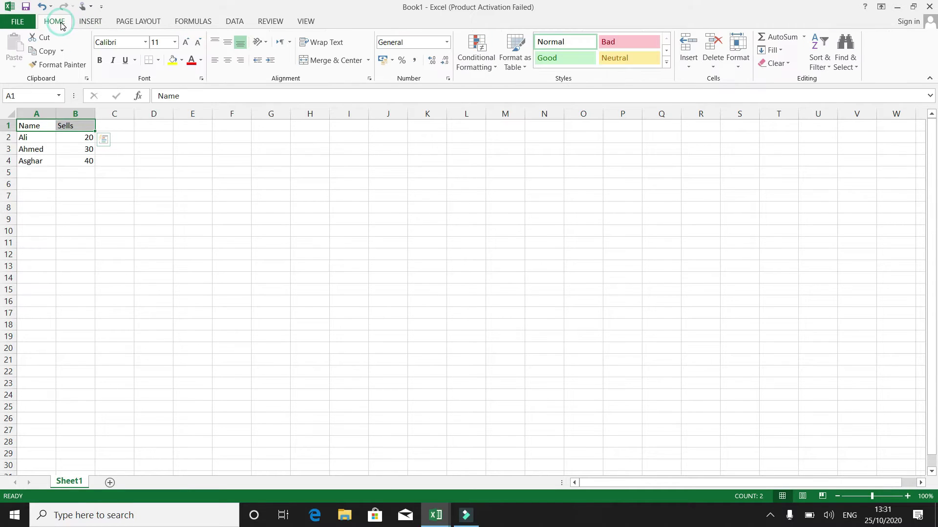
click(183, 62)
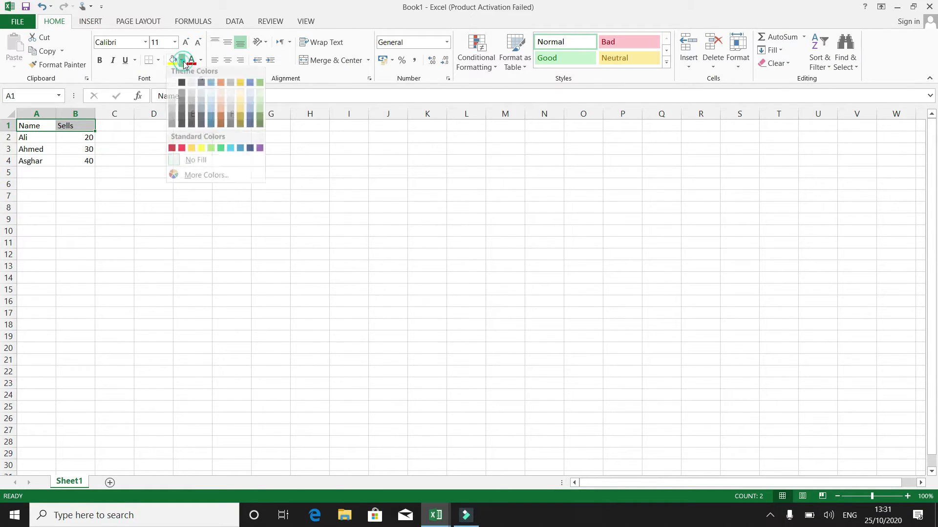
click(250, 152)
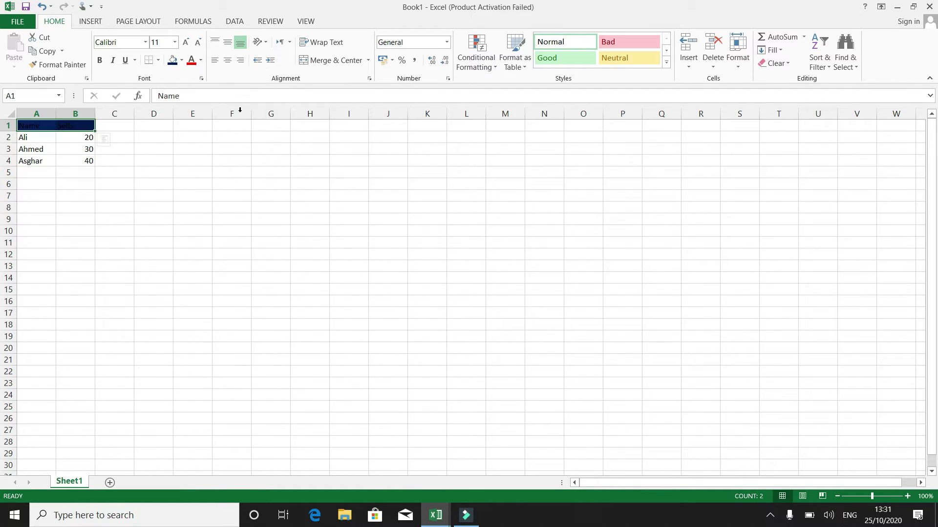
click(201, 60)
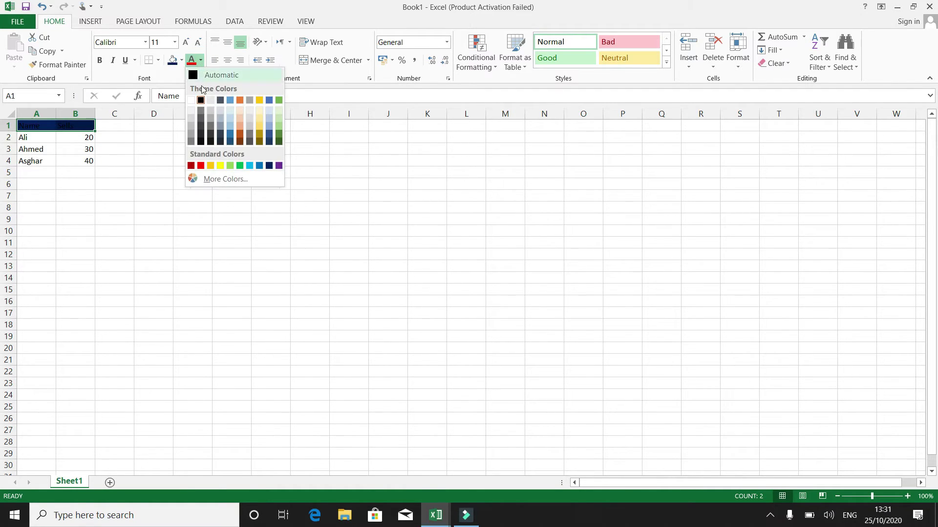
click(192, 97)
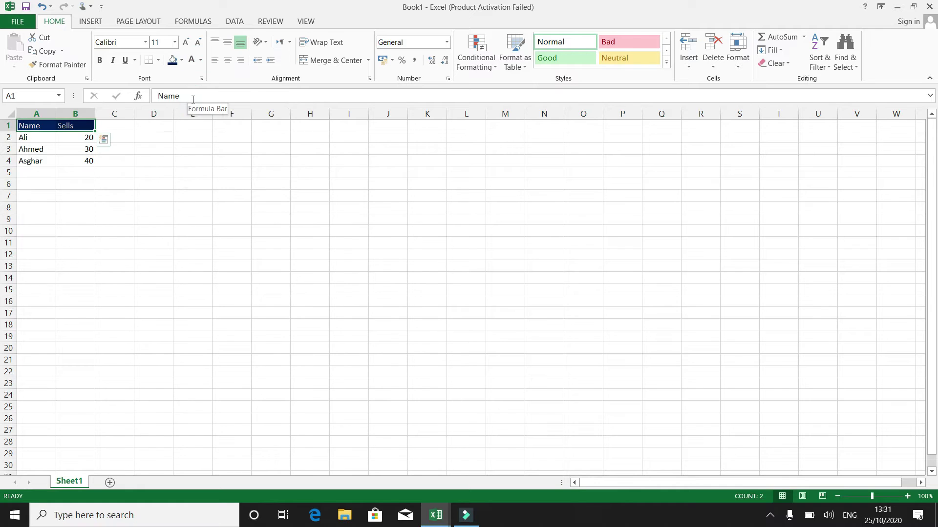
key(ctrl+b)
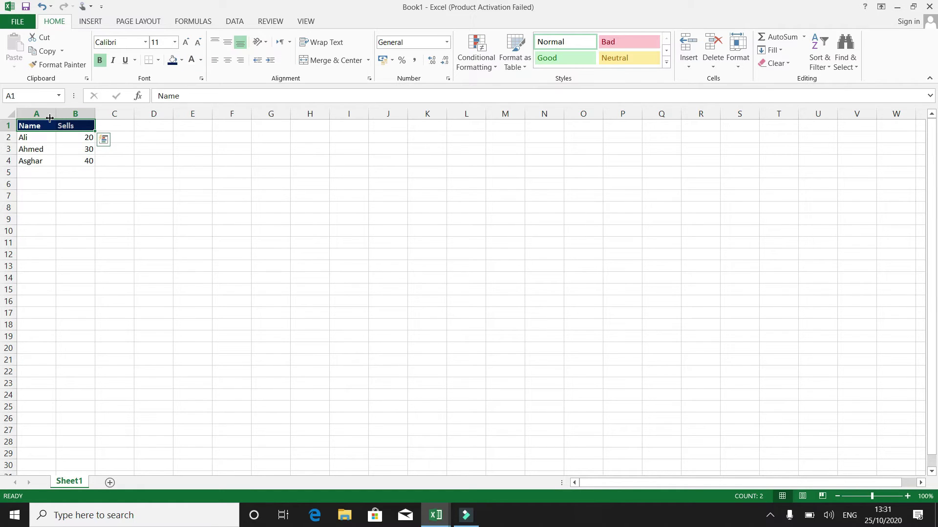
Apply all borders to the table range A1:B4
key(shift+Down)
key(shift+Down)
key(shift+Down)
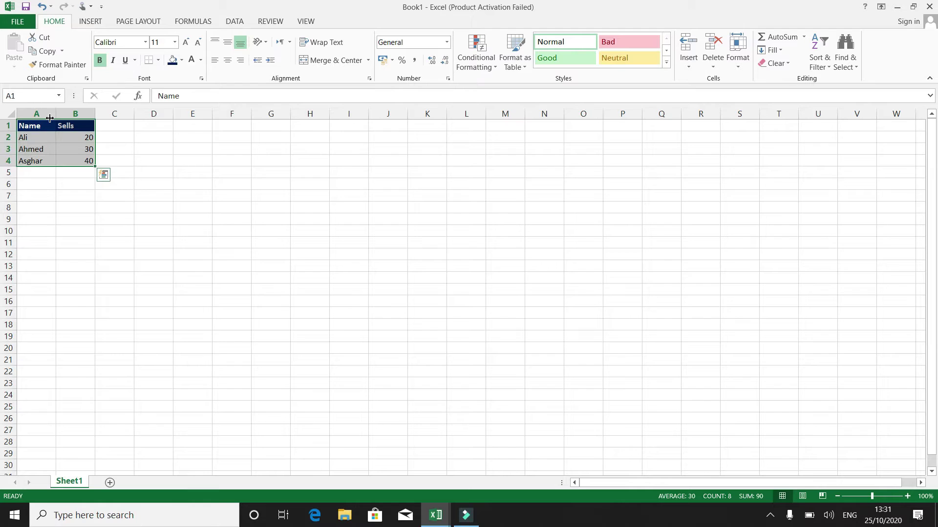
key(alt)
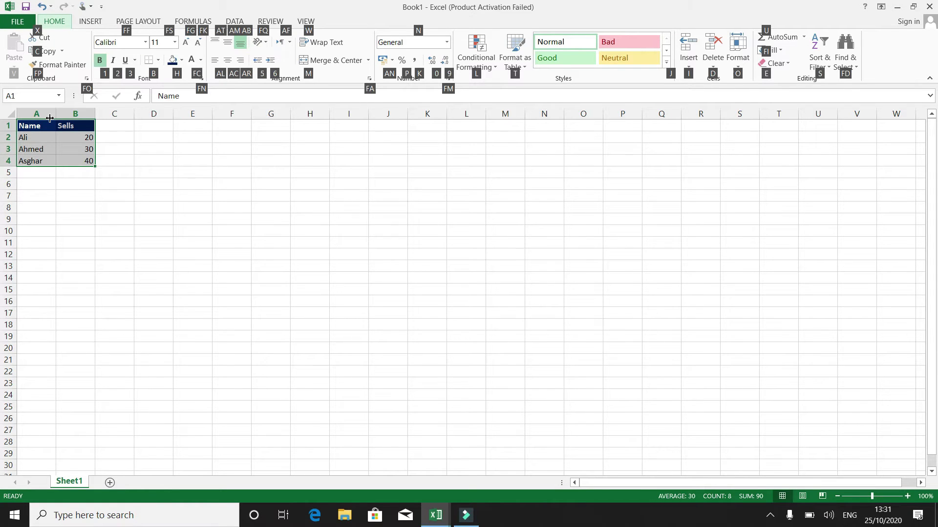
key(b)
key(a)
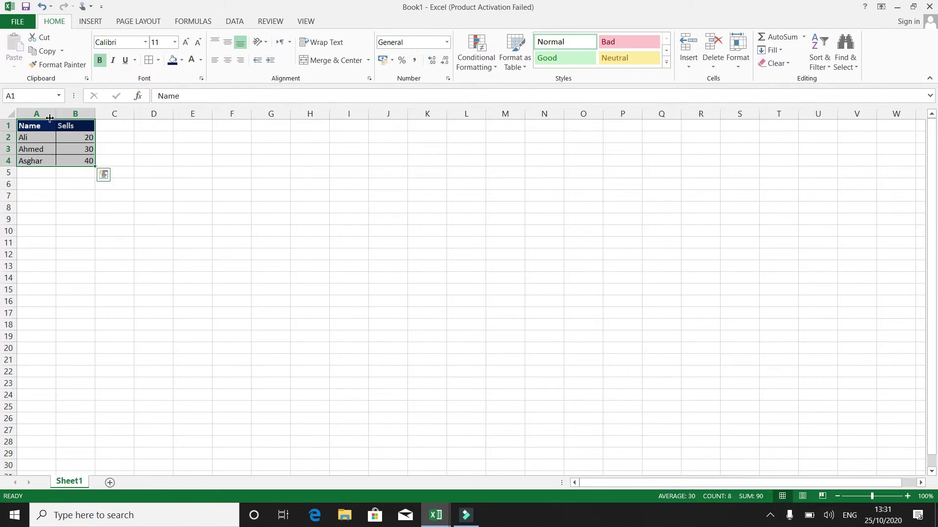
Insert a default column chart from the table A1:B4 and undo the insertion
key(Down)
key(Down)
key(Down)
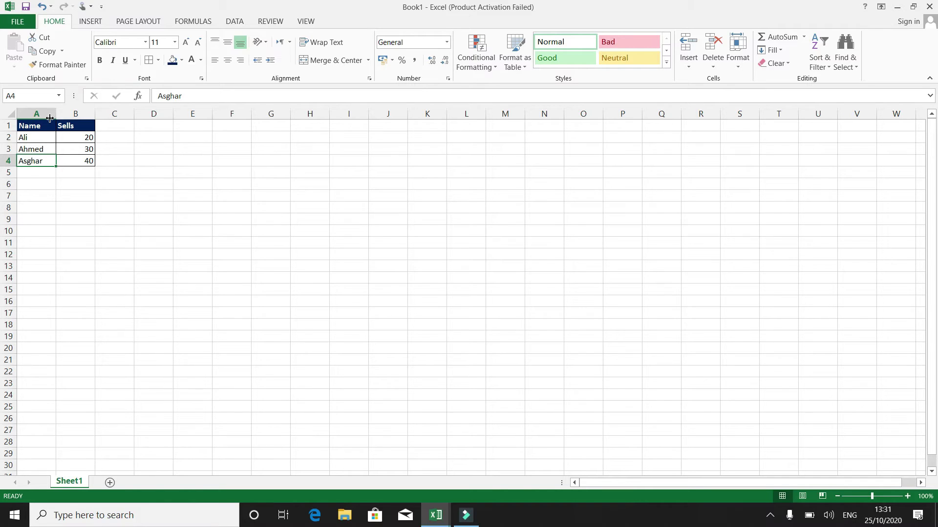
key(Up)
key(Up)
key(Up)
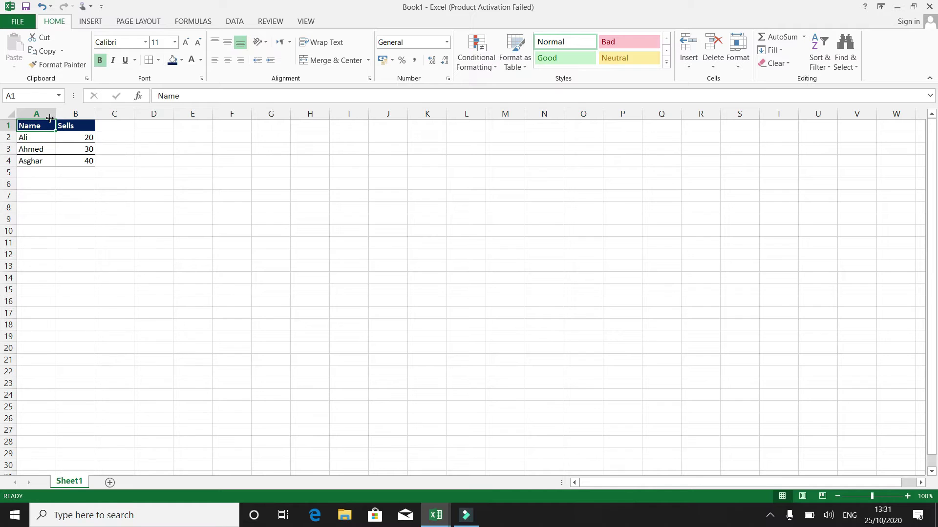
key(shift+Down)
key(shift+Down)
key(shift+Down)
key(shift+Right)
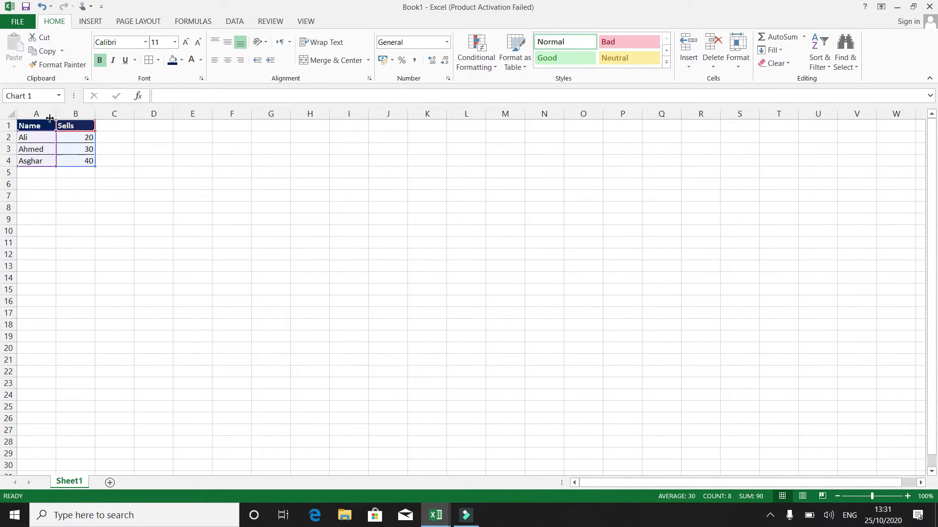
key(alt+F1)
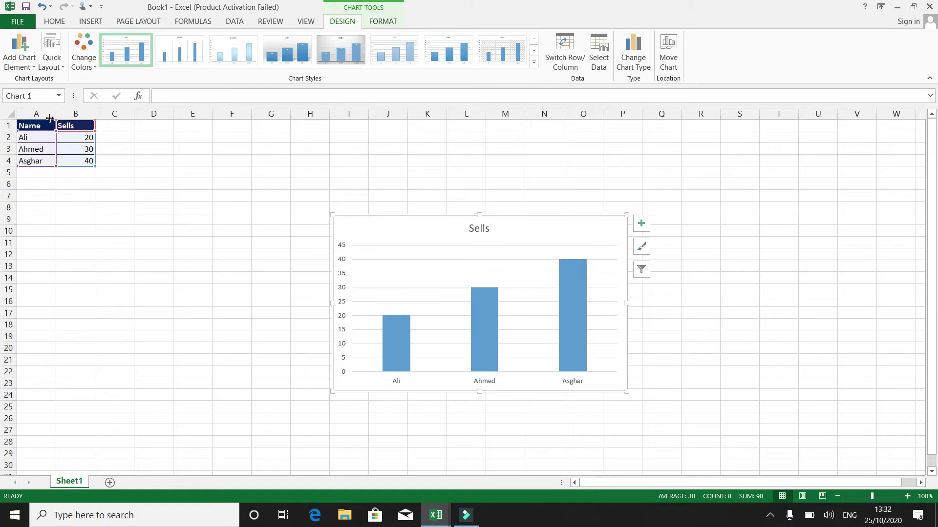
key(ctrl+z)
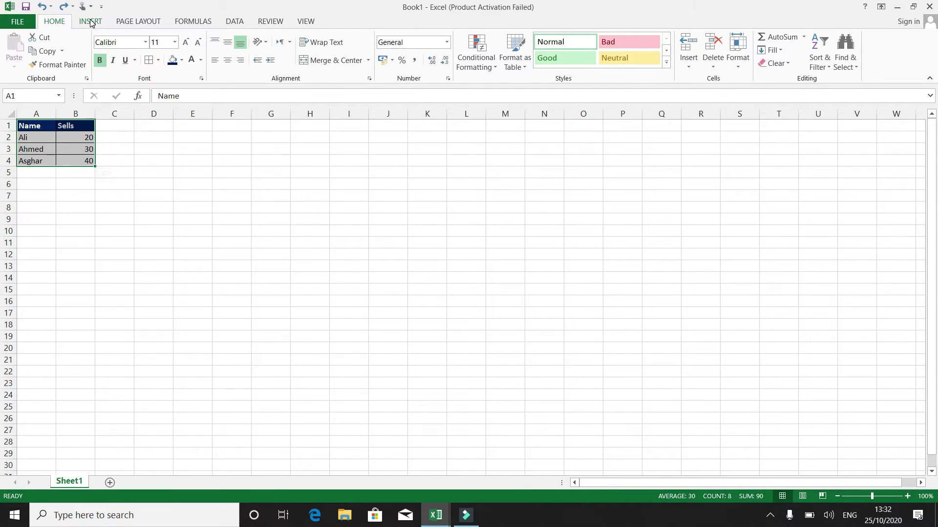
Try to create the first preset combo chart from the table A1:B4
click(91, 22)
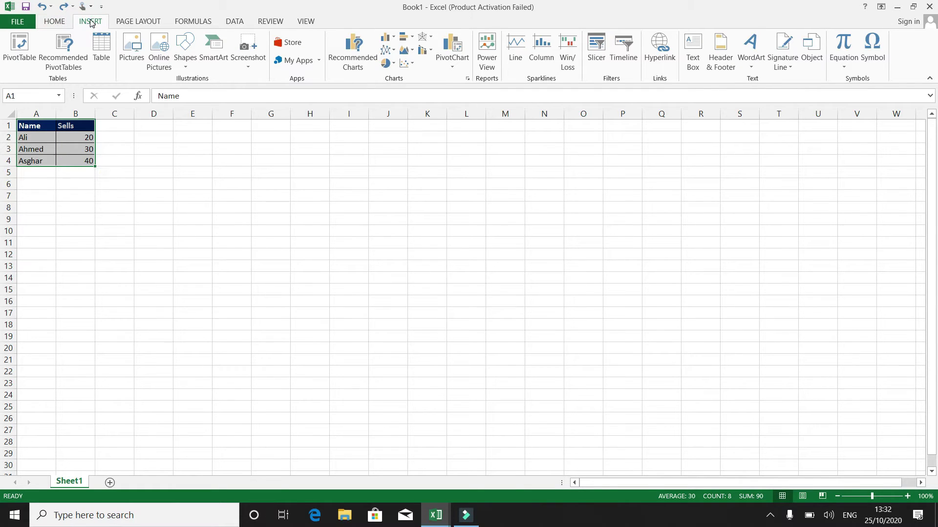
click(430, 53)
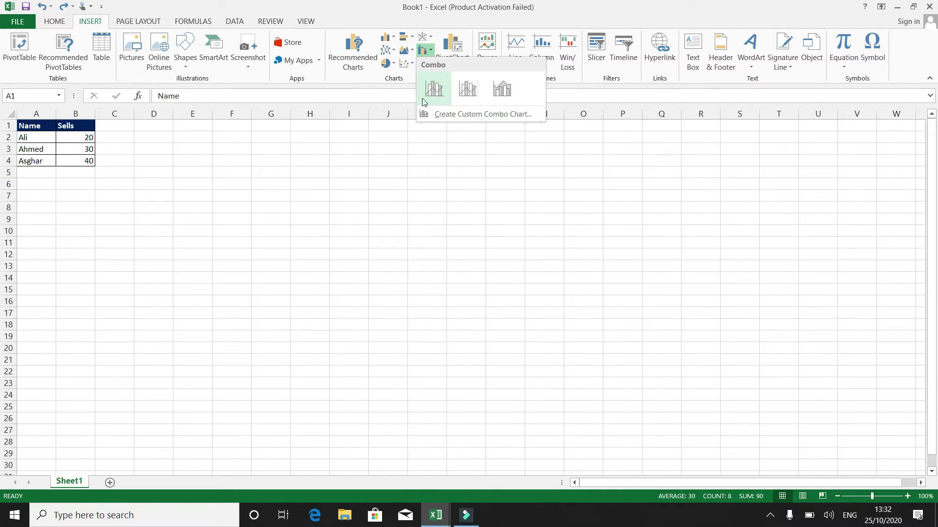
click(434, 89)
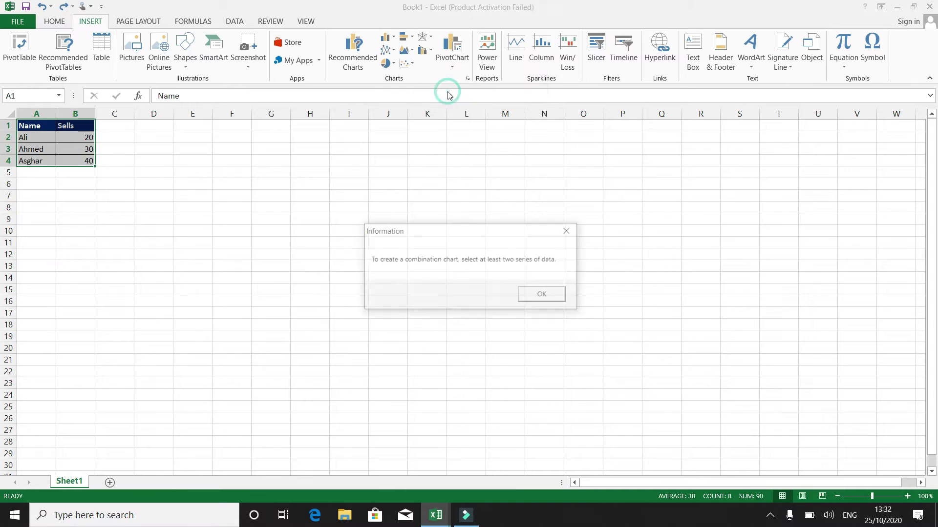
key(Return)
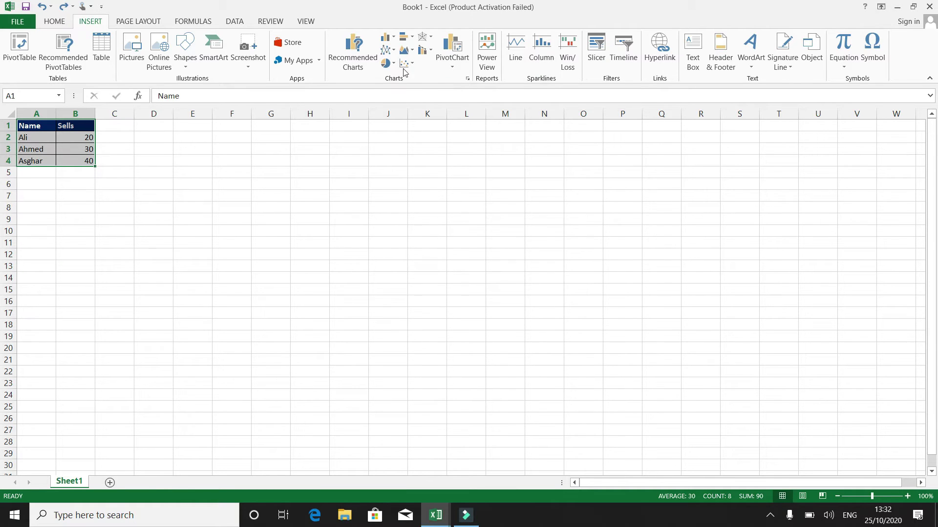
Insert a 2-D clustered column chart from the table A1:B4
click(393, 43)
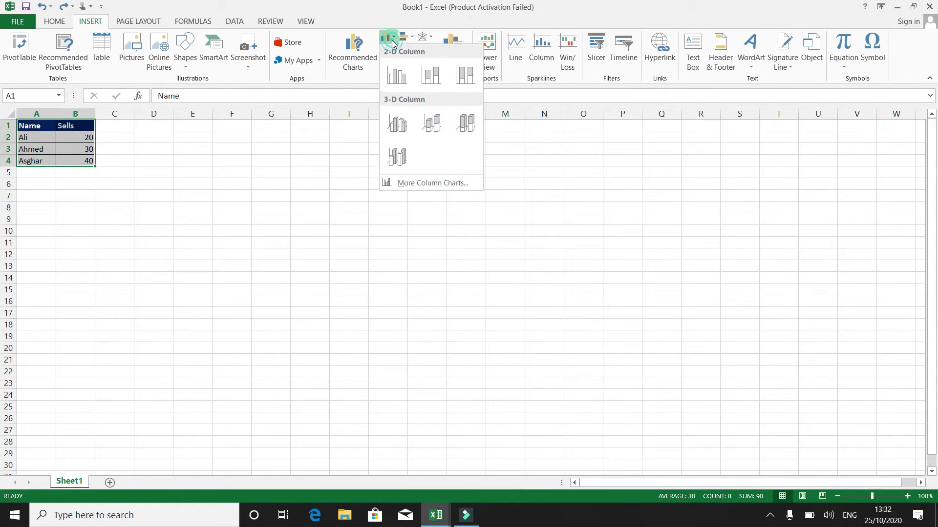
click(400, 79)
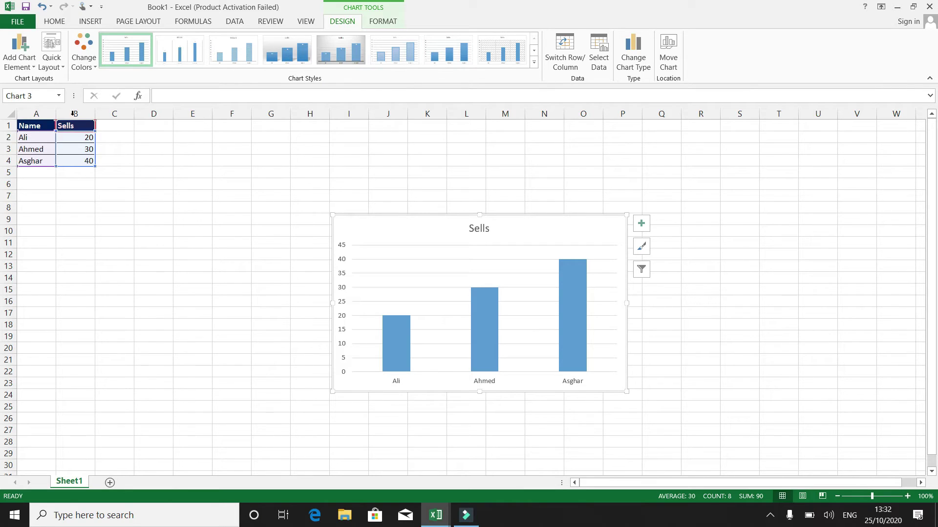
Add data labels to the clustered column chart
click(29, 65)
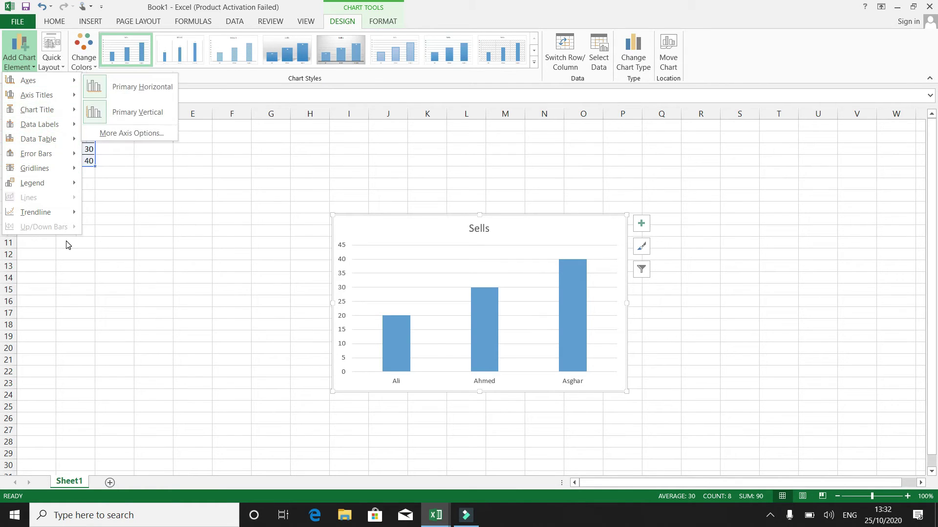
click(643, 226)
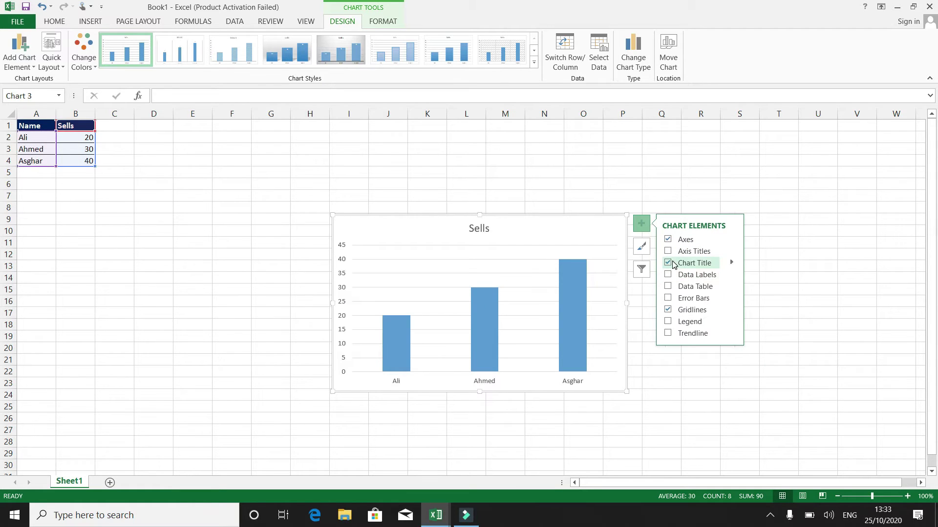
click(668, 276)
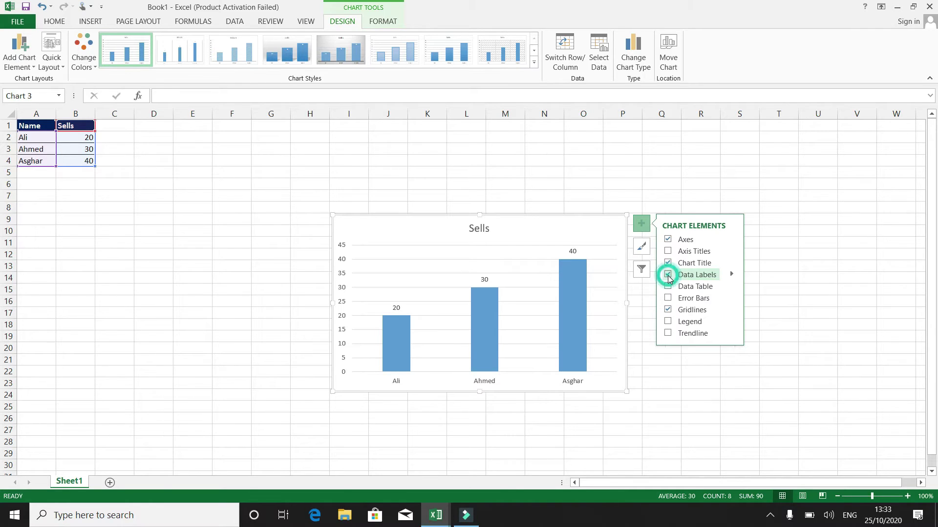
click(832, 204)
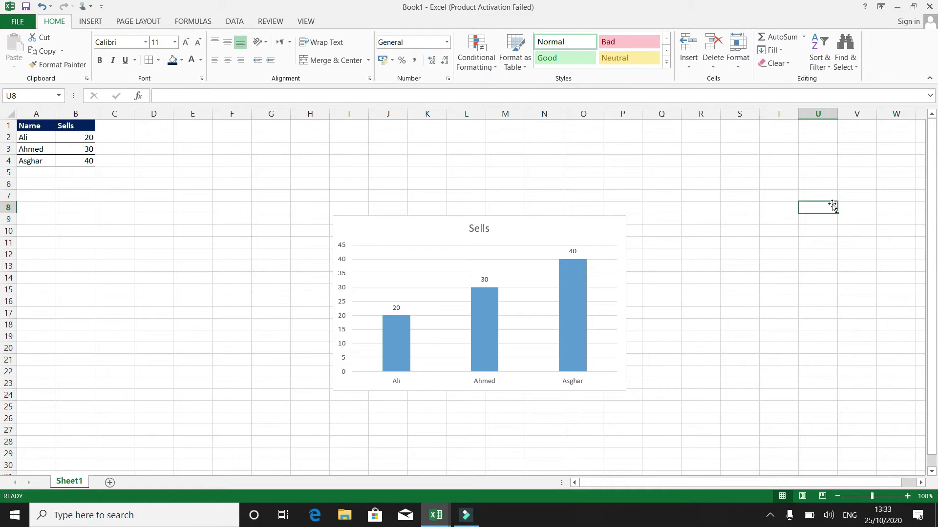
Change the chart's type to Line
click(607, 230)
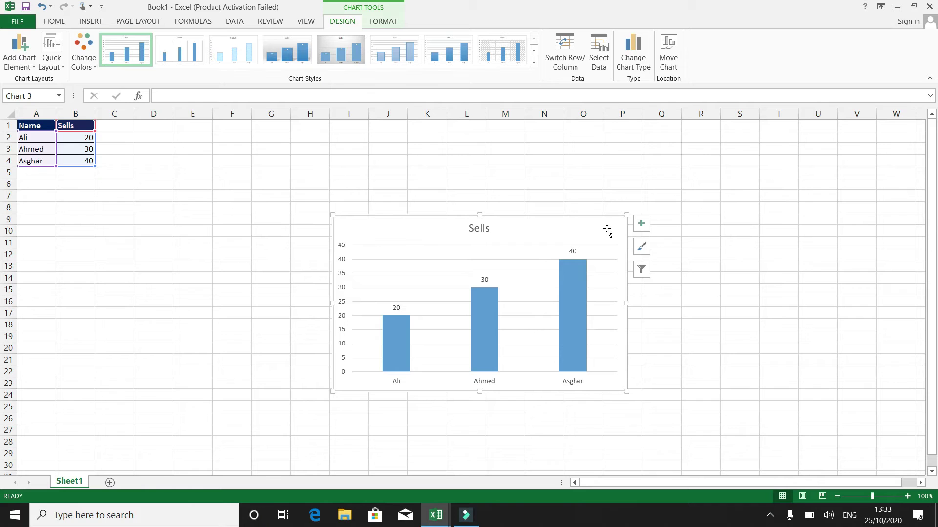
click(635, 57)
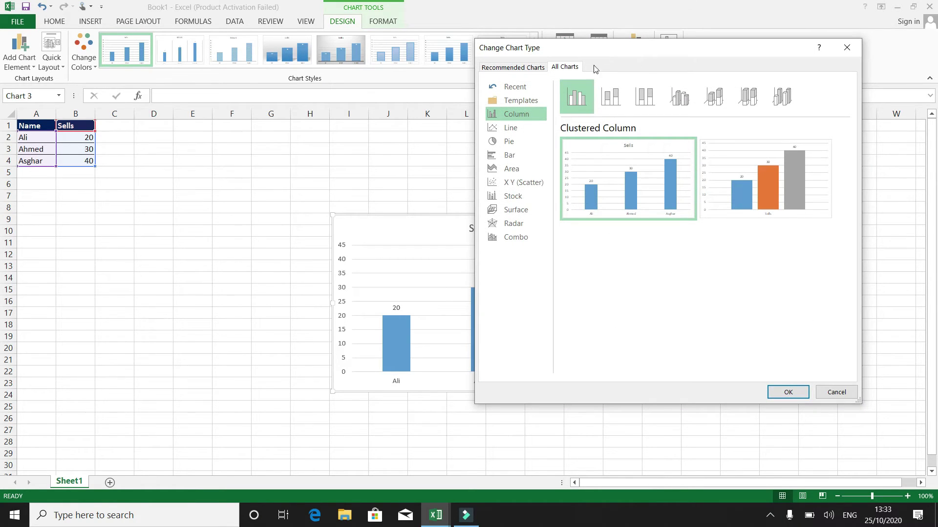
click(523, 128)
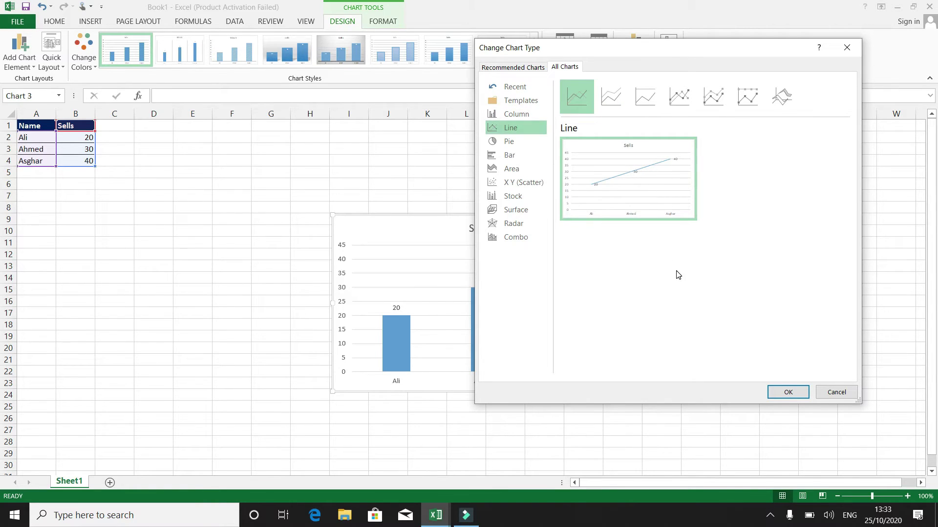
click(786, 394)
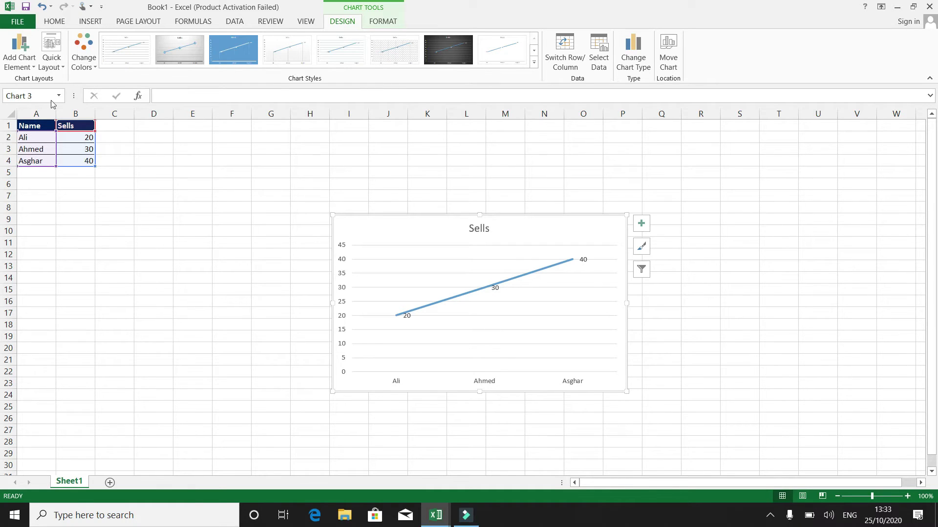
Switch the chart's data labels to the Data Callout style
click(27, 65)
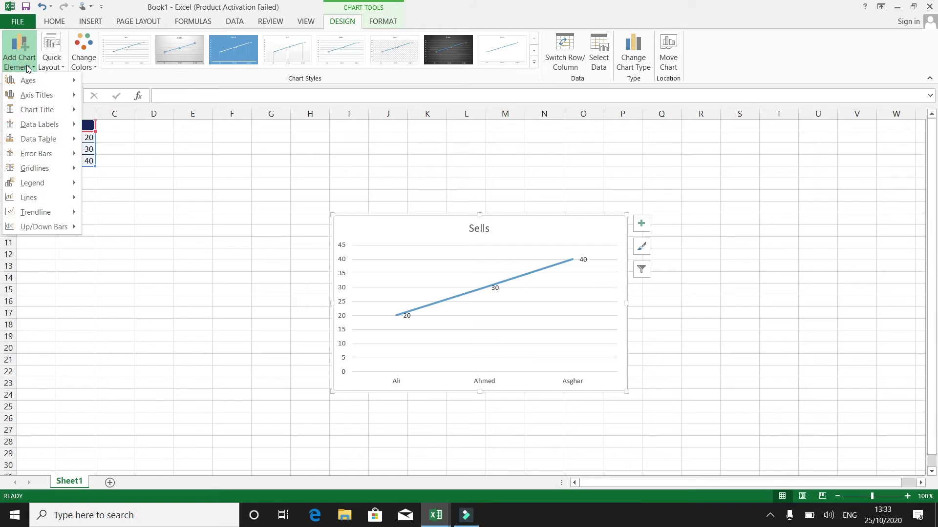
mouse_move(51, 81)
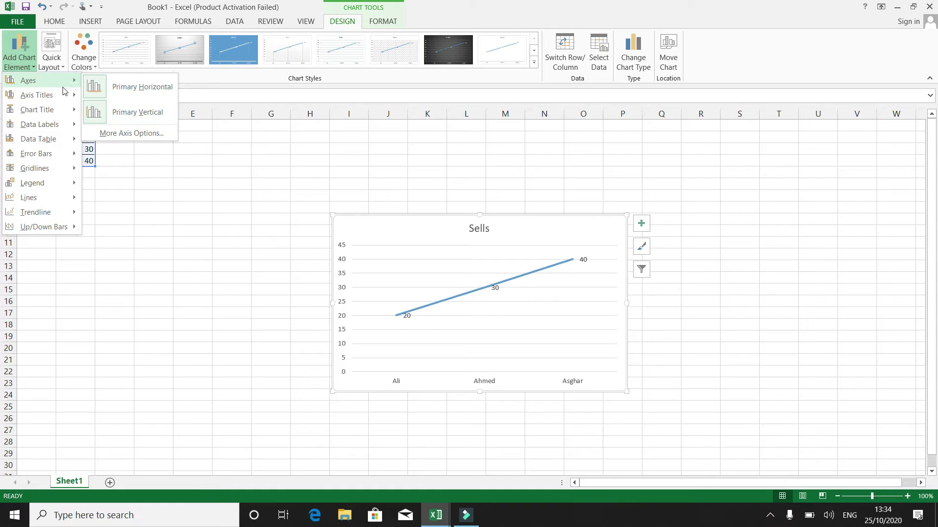
mouse_move(65, 98)
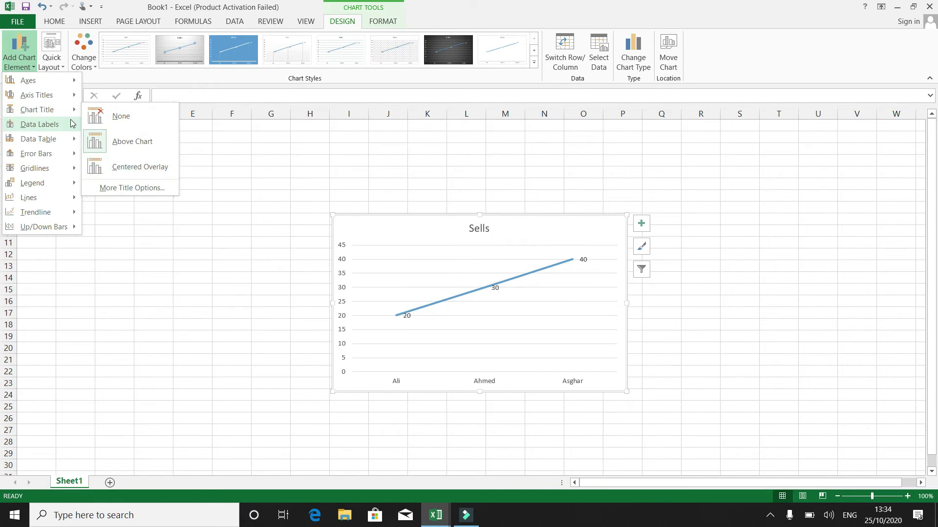
mouse_move(69, 126)
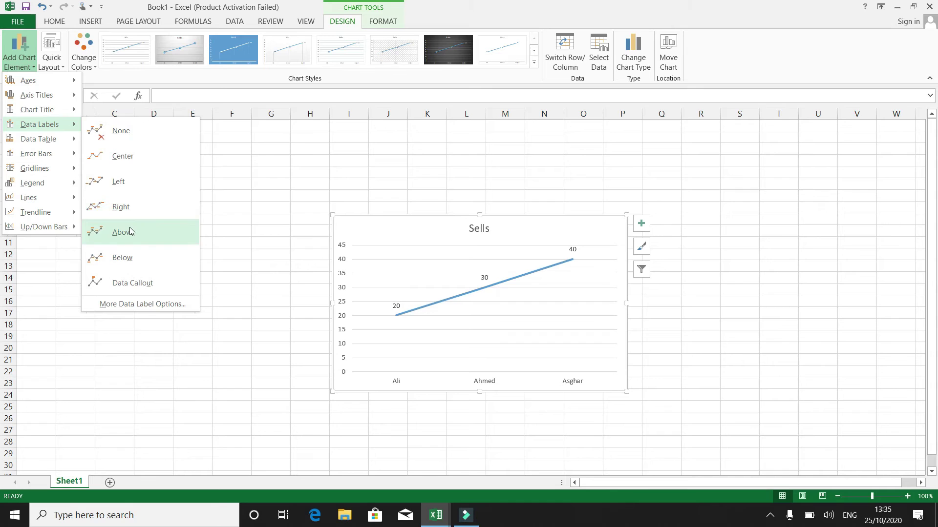
click(133, 285)
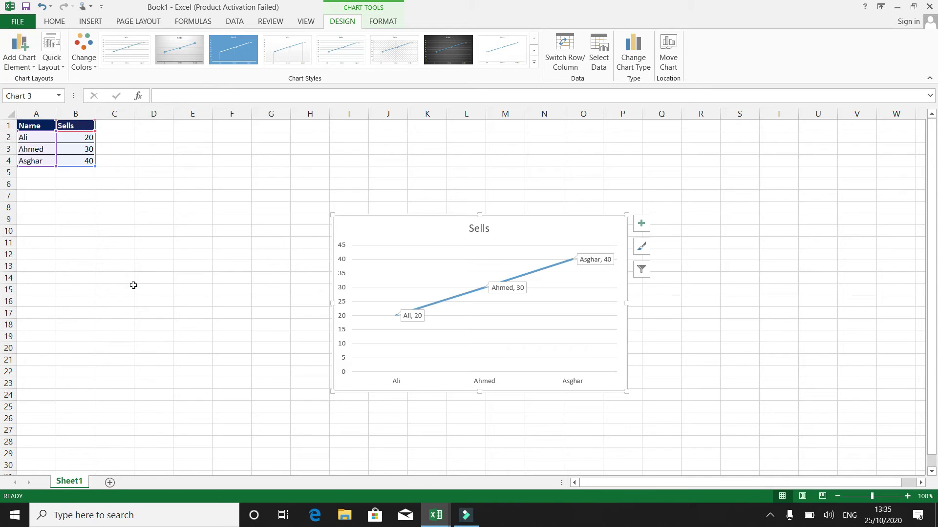
Change the chart's type to Clustered Column, using the first variant
click(638, 68)
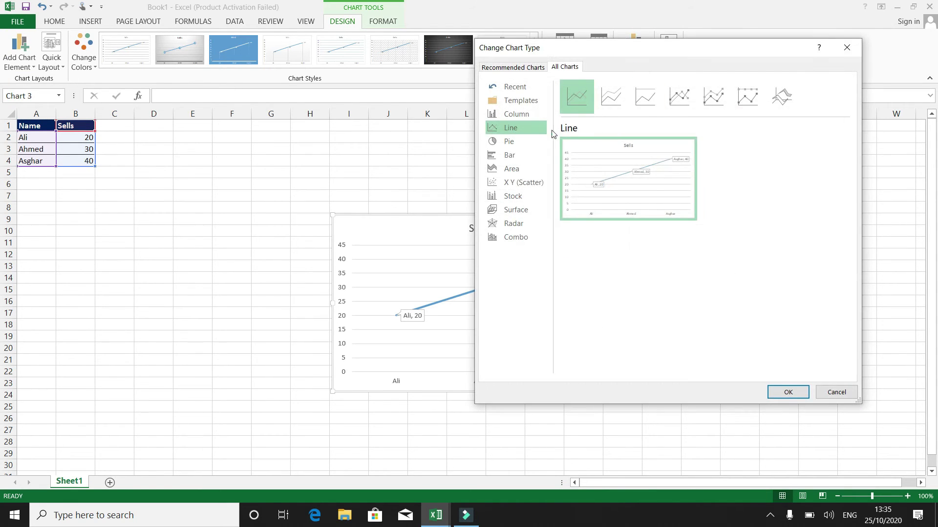
click(526, 116)
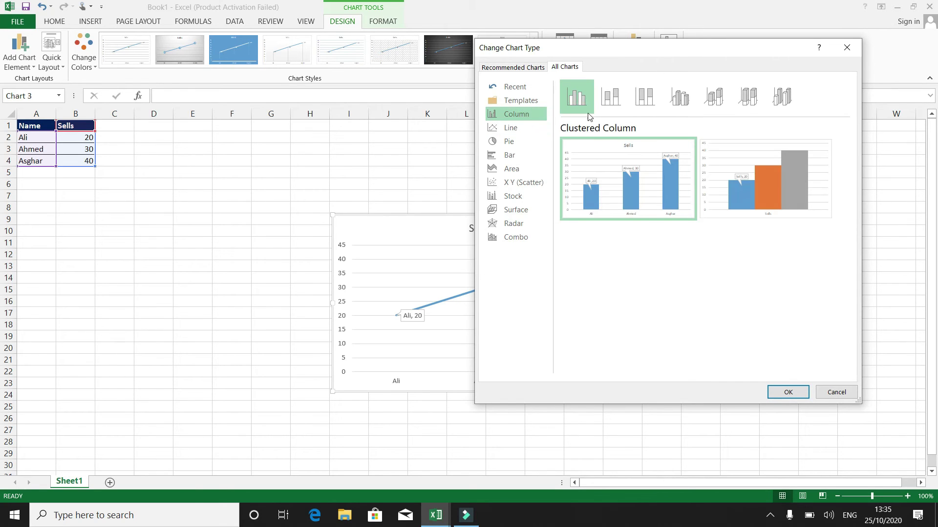
click(784, 393)
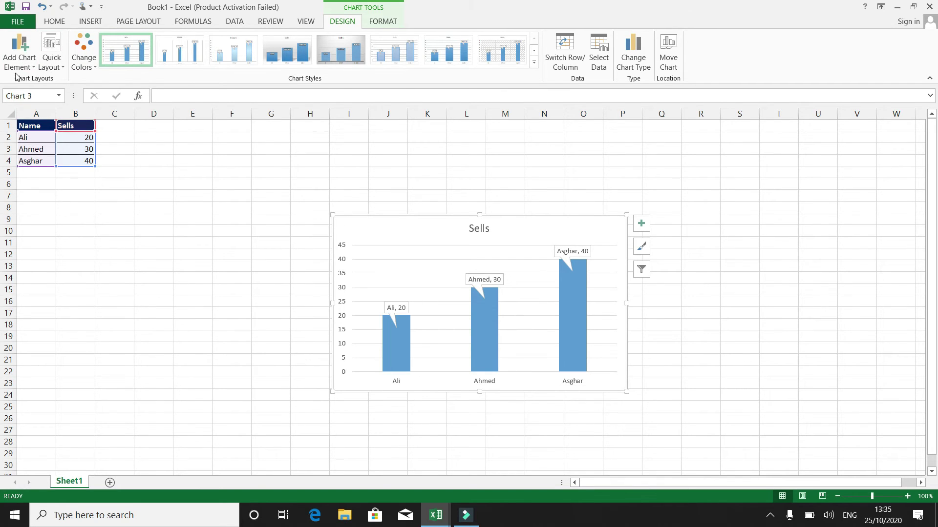
Add Percentage error bars and Primary Major Vertical gridlines to the column chart
click(27, 63)
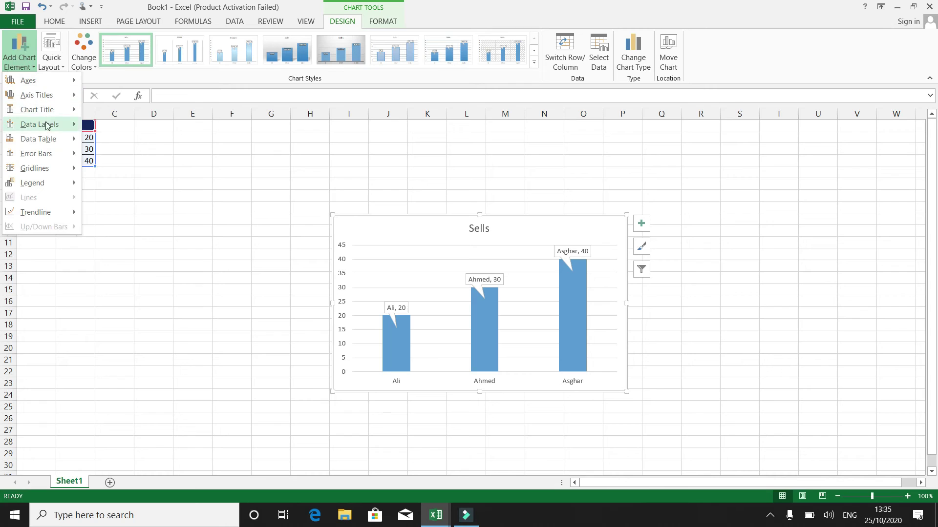
mouse_move(48, 156)
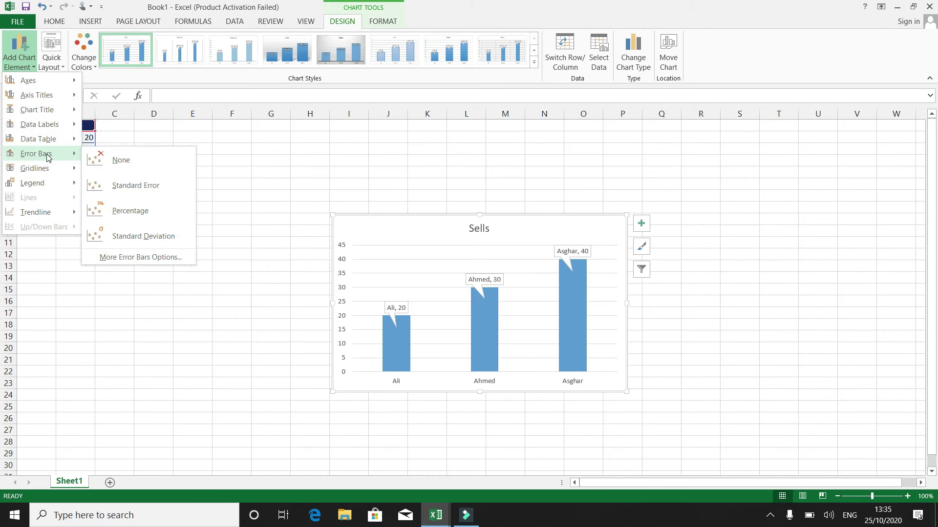
click(123, 211)
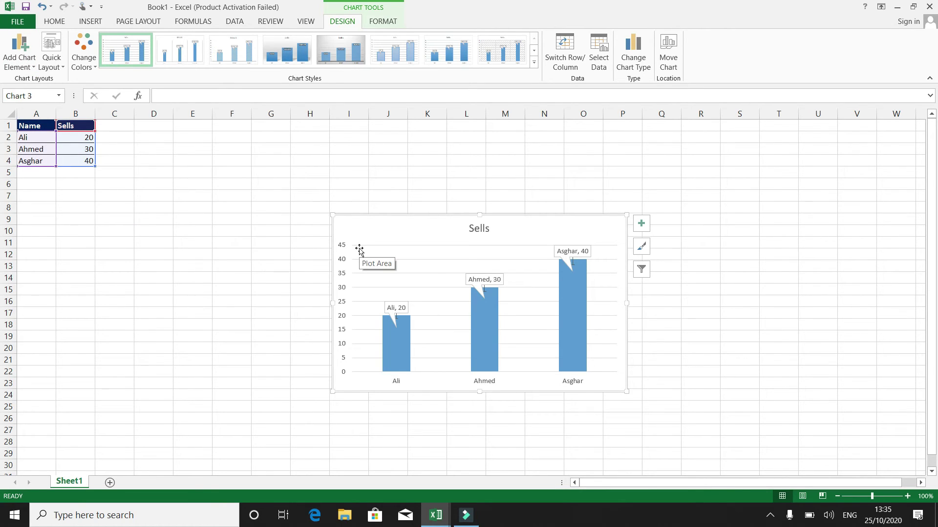
click(31, 68)
mouse_move(70, 172)
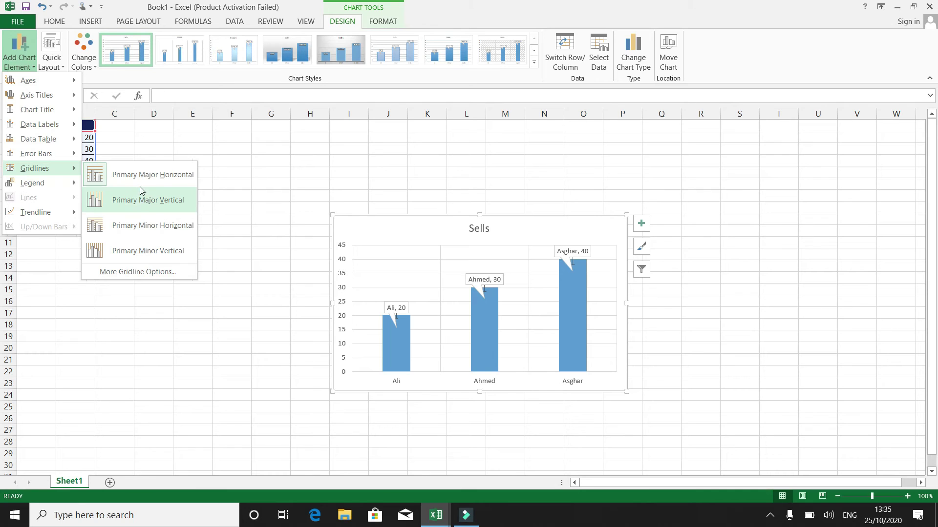
click(152, 200)
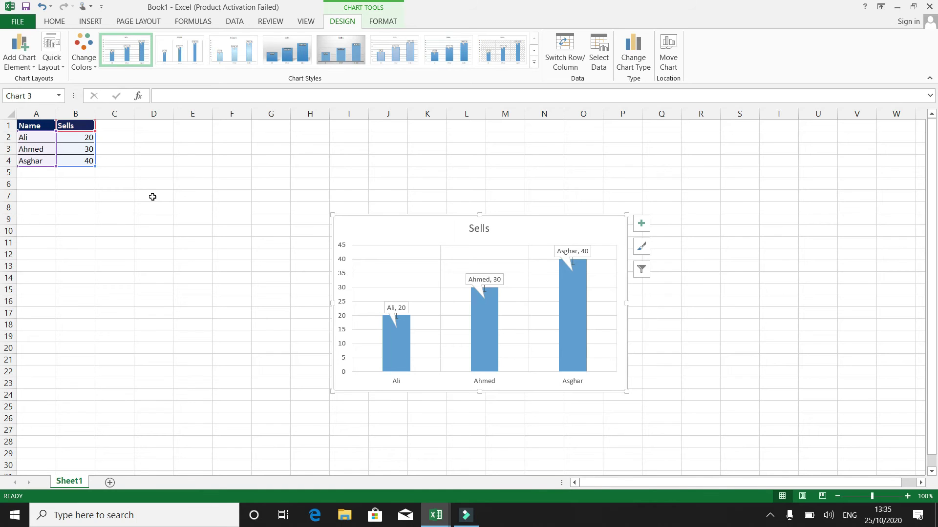
Preview the legend positions on the chart and set the legend to None
click(19, 68)
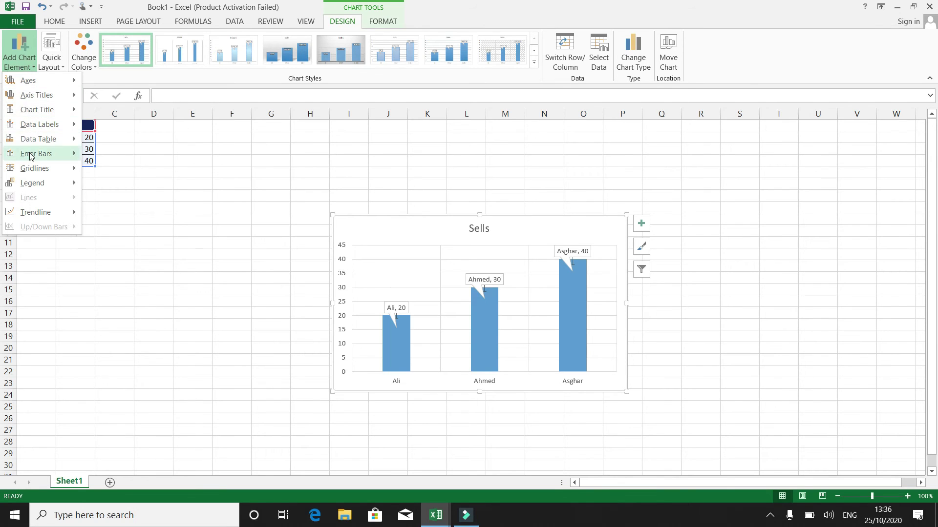
mouse_move(44, 185)
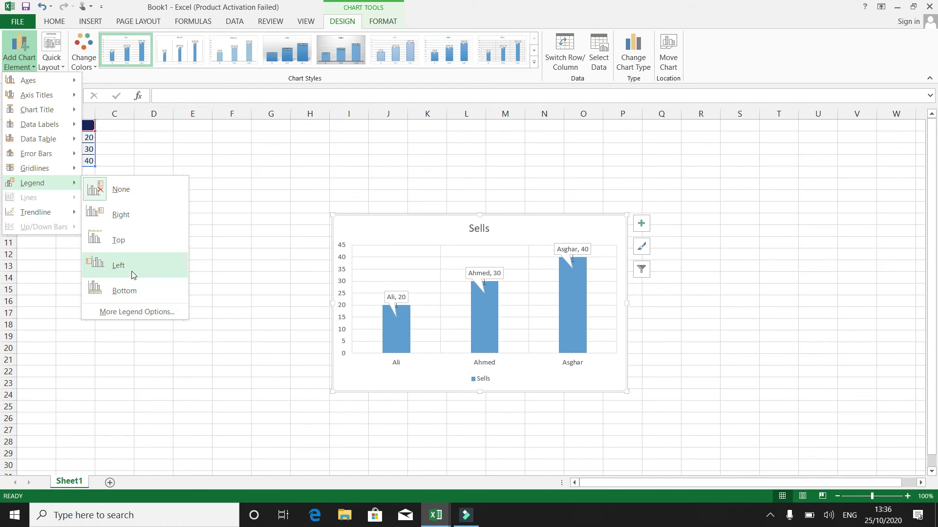
click(128, 189)
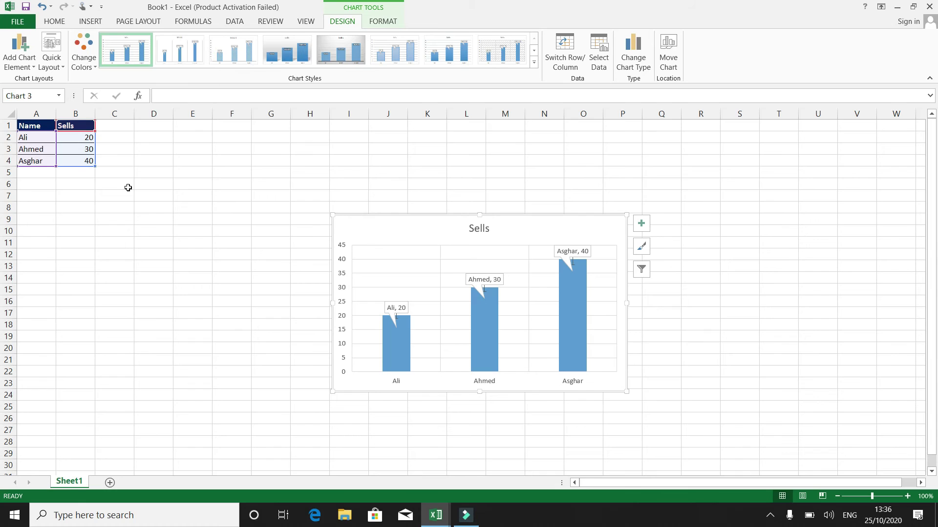
Add a Linear Forecast trendline to the column chart
click(22, 65)
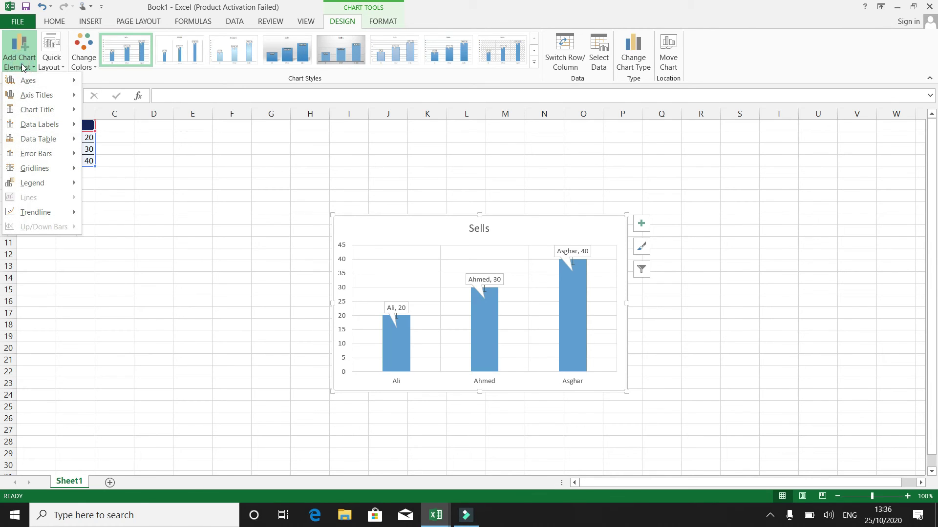
mouse_move(48, 218)
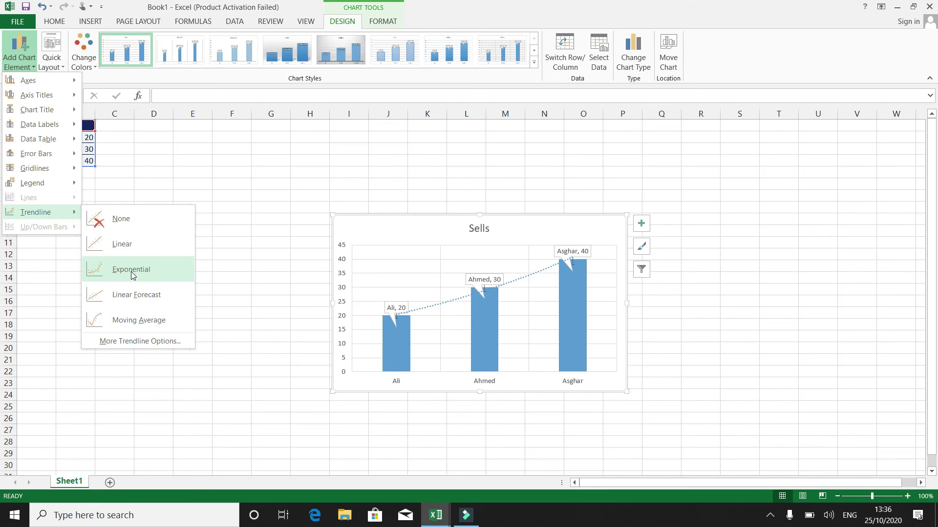
click(135, 301)
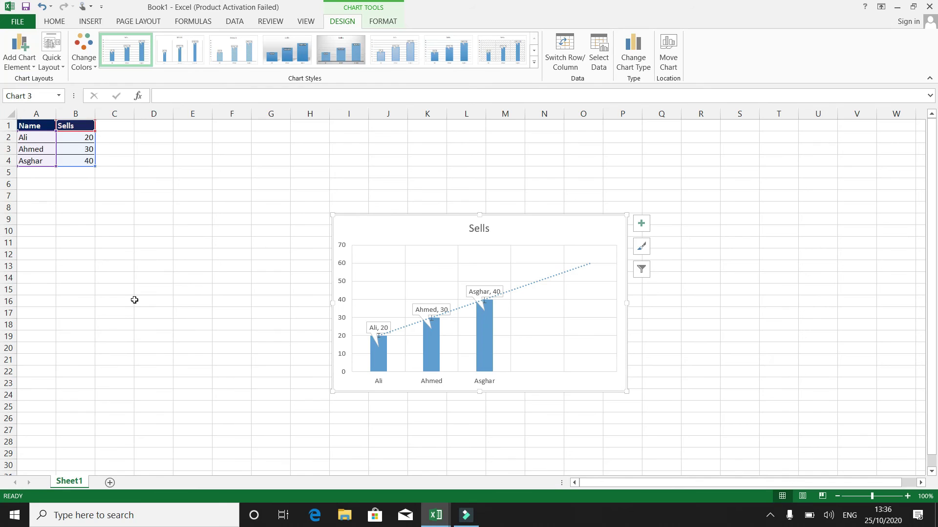
click(21, 61)
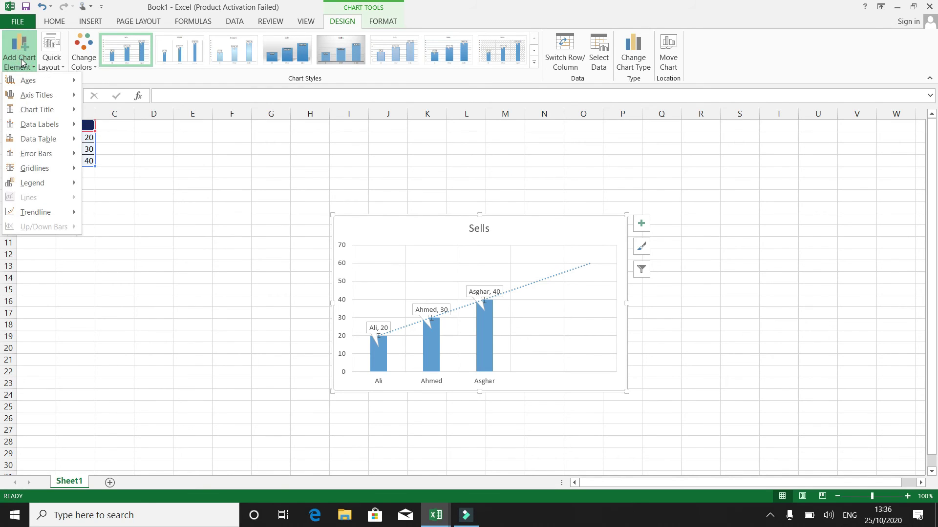
click(171, 227)
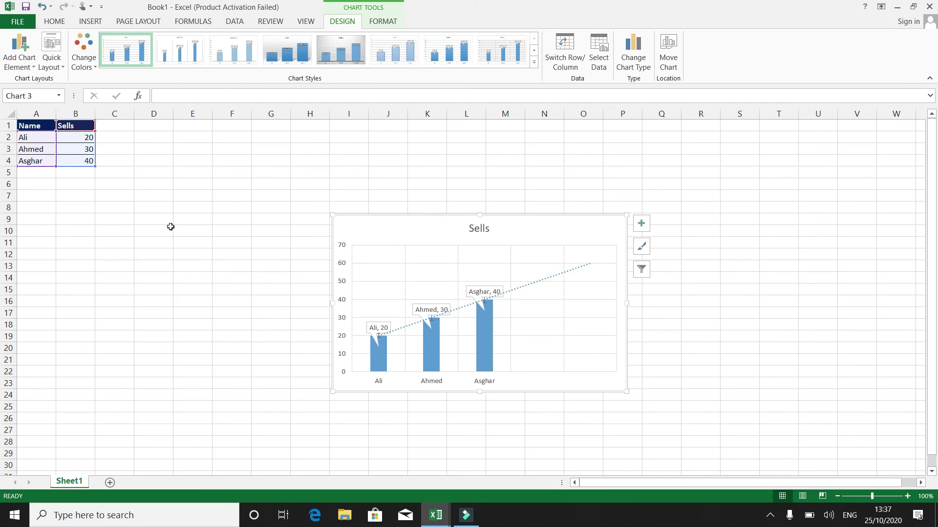
Open the plot area's formatting options and look through its effects, fill and border categories
click(613, 245)
double_click(614, 245)
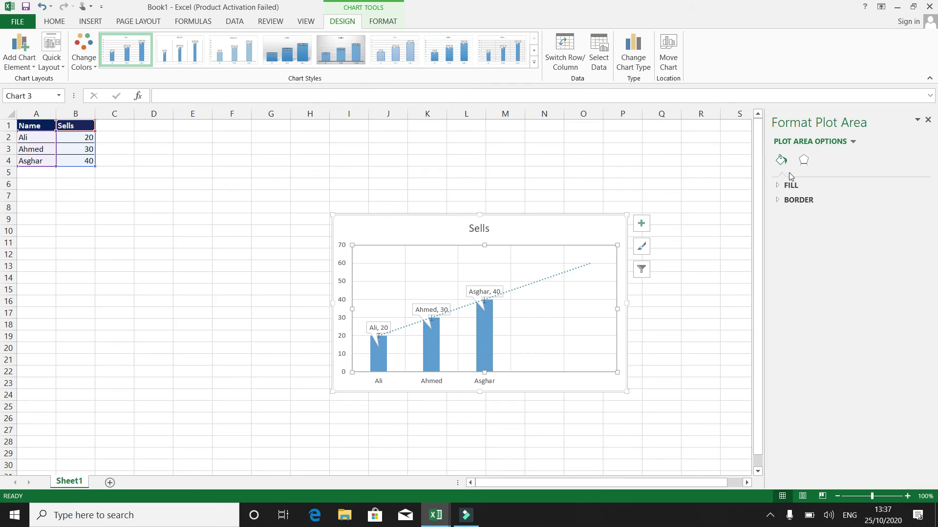
click(805, 163)
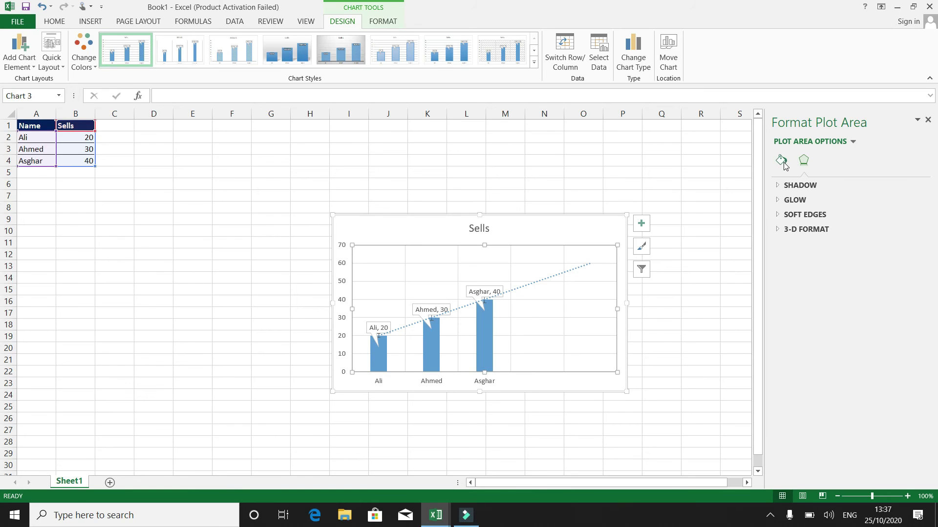
click(783, 162)
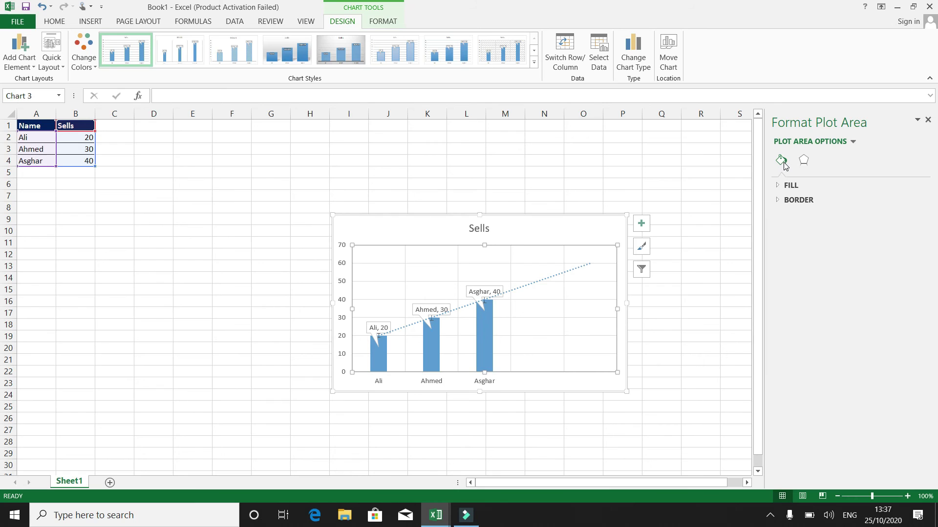
click(659, 171)
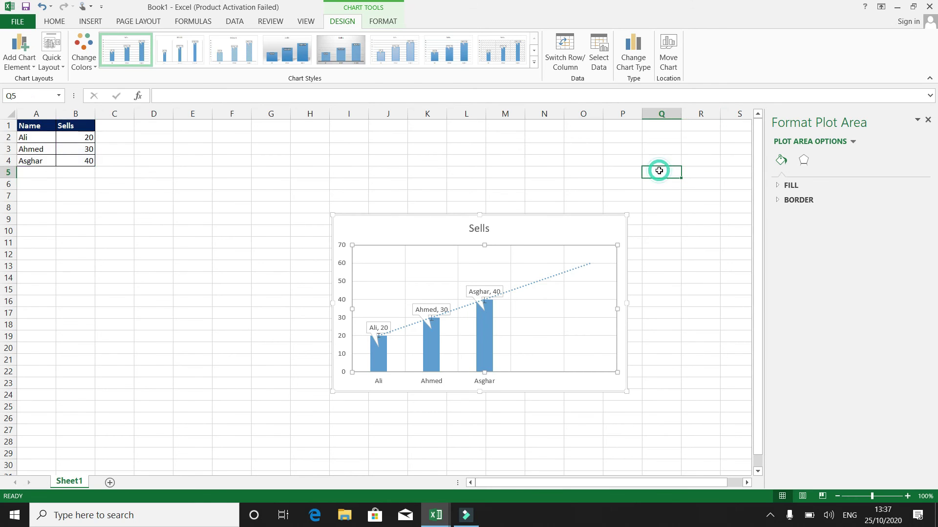
Try to change the chart to the Clustered Column - Line combo type
click(549, 258)
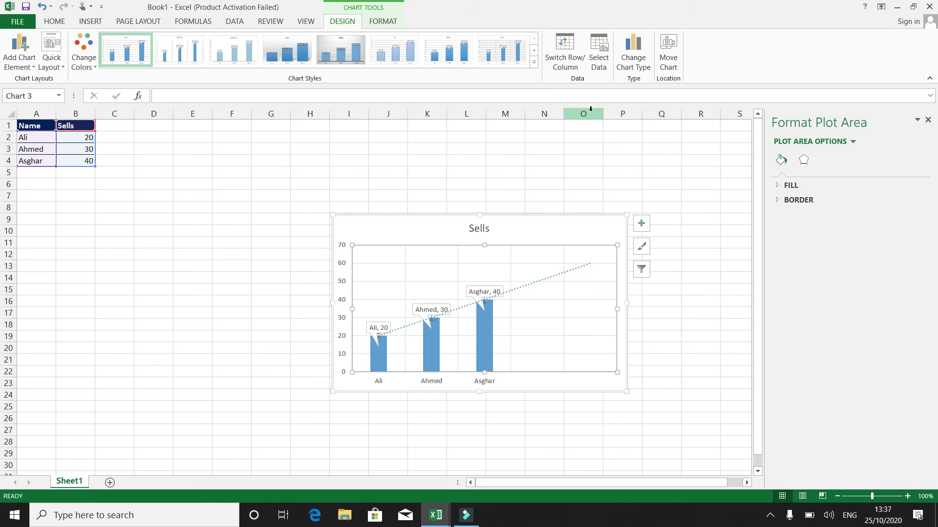
click(635, 63)
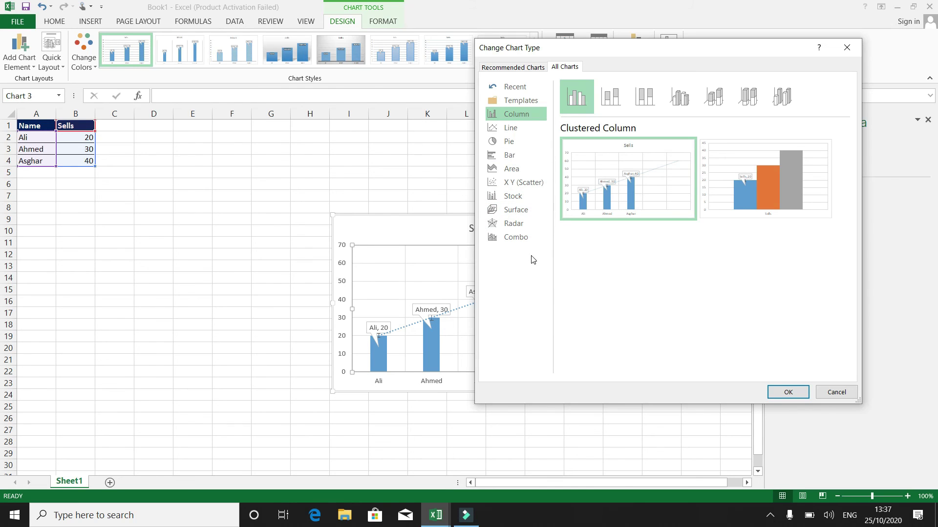
click(518, 242)
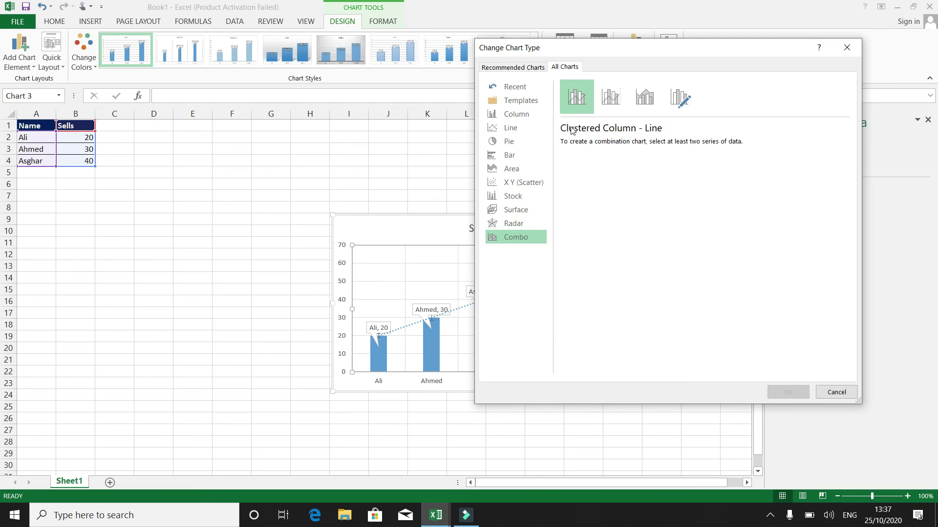
click(581, 101)
click(656, 295)
click(836, 393)
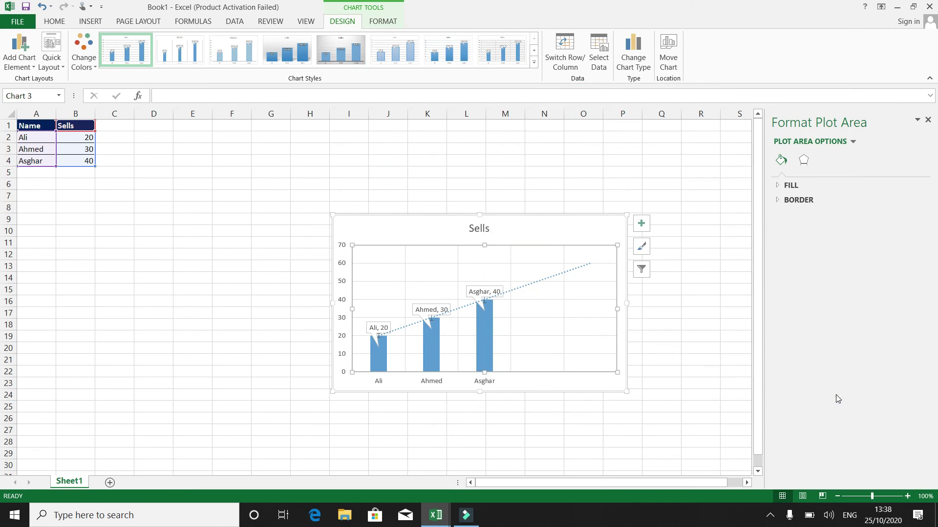